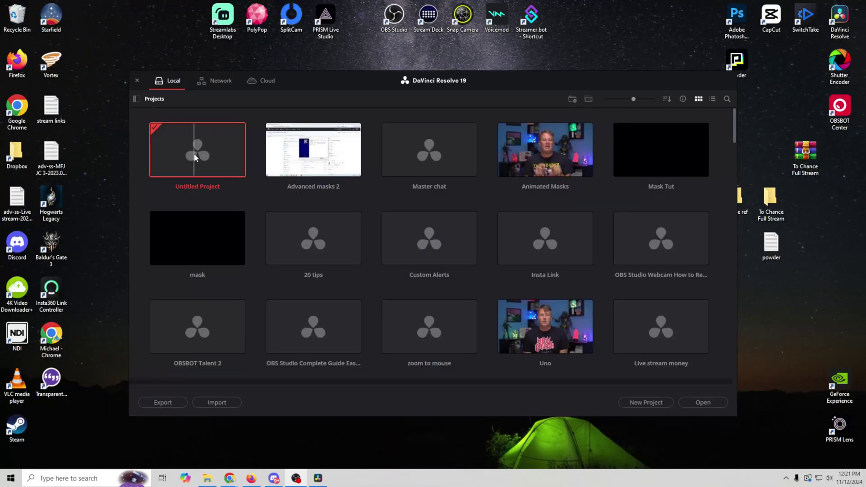
Step: Open the Untitled Project and import the Worst Gamer Logo JPG from the WGOE folder into the media pool
double_click(194, 156)
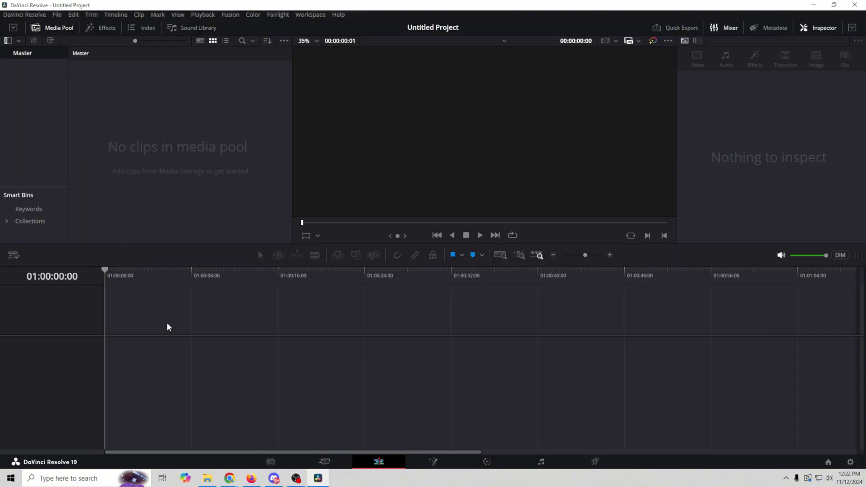
click(207, 478)
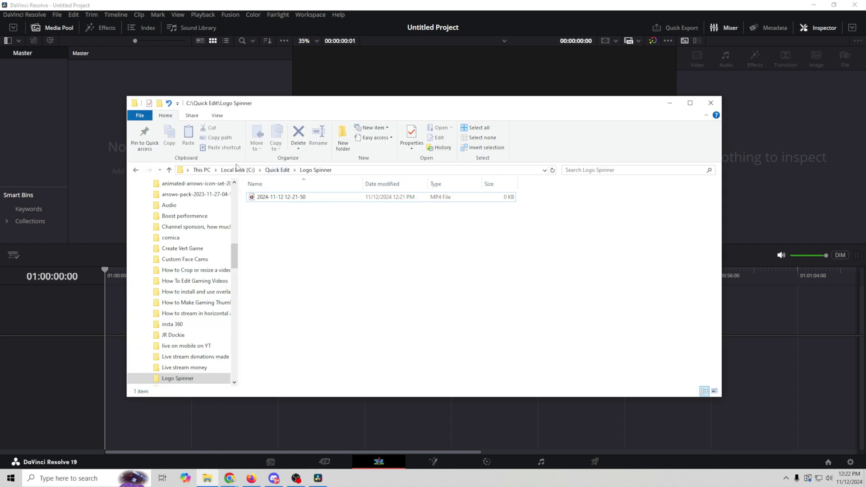
drag(322, 113, 499, 132)
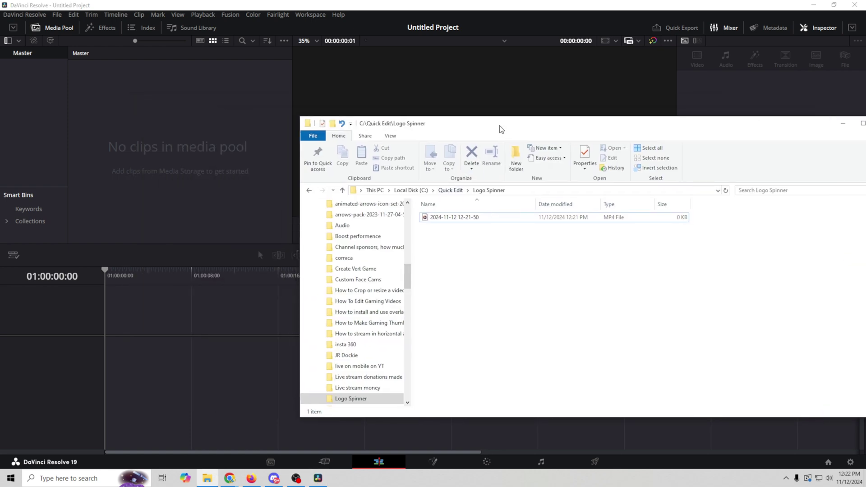
drag(409, 275, 409, 381)
click(339, 246)
scroll(480, 324, down, 10)
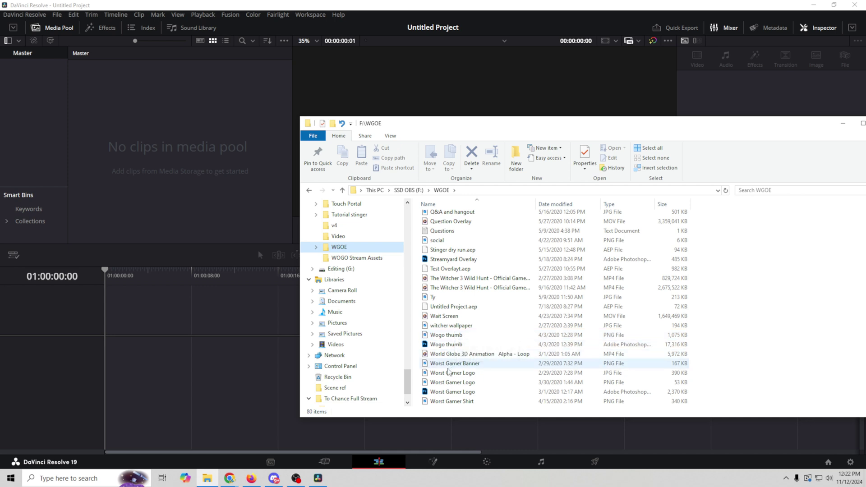
drag(453, 373, 135, 113)
Step: Import the White alpha, Youtube and twitter PNG images from the SSD OBS (F:) drive into the media pool
drag(409, 381, 410, 357)
scroll(353, 346, up, 11)
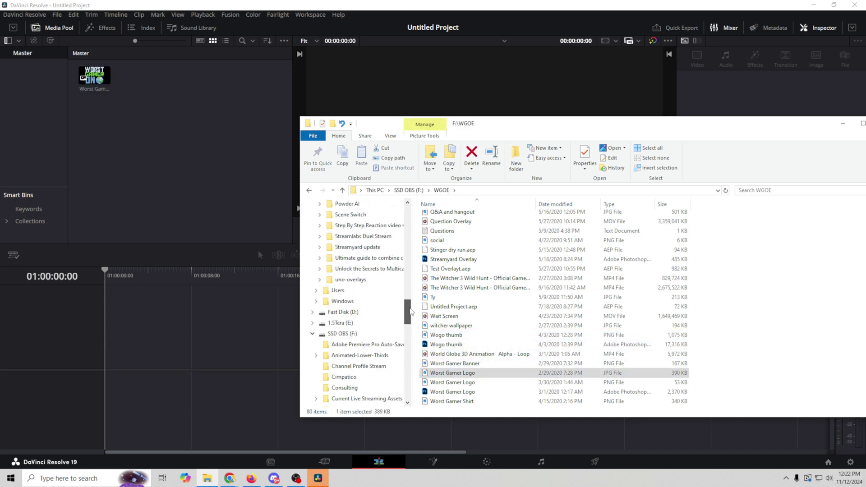
click(353, 346)
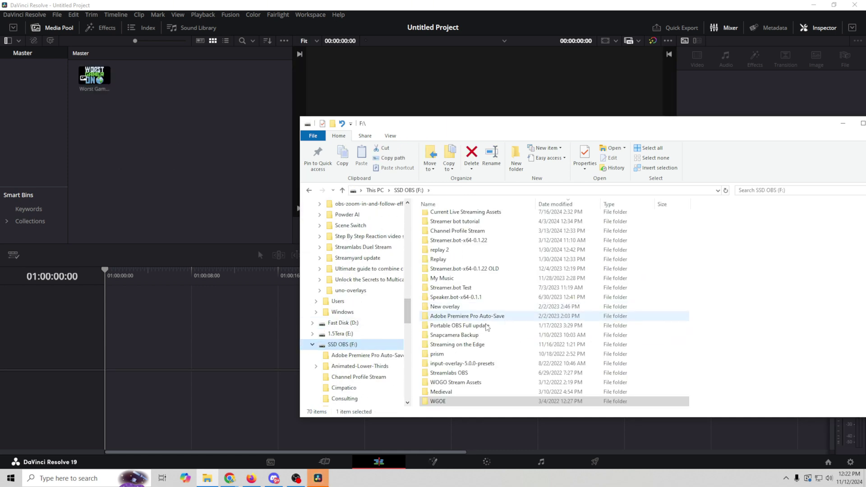
scroll(476, 332, up, 5)
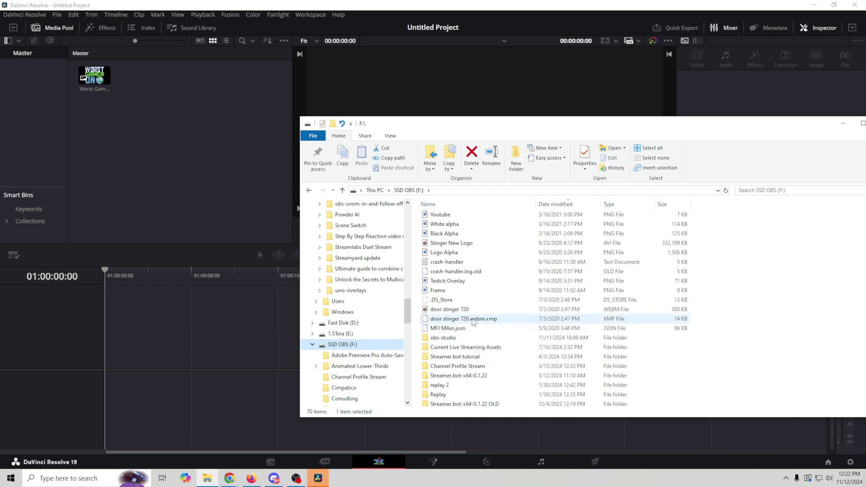
drag(445, 225, 180, 172)
drag(440, 223, 149, 172)
drag(439, 225, 176, 167)
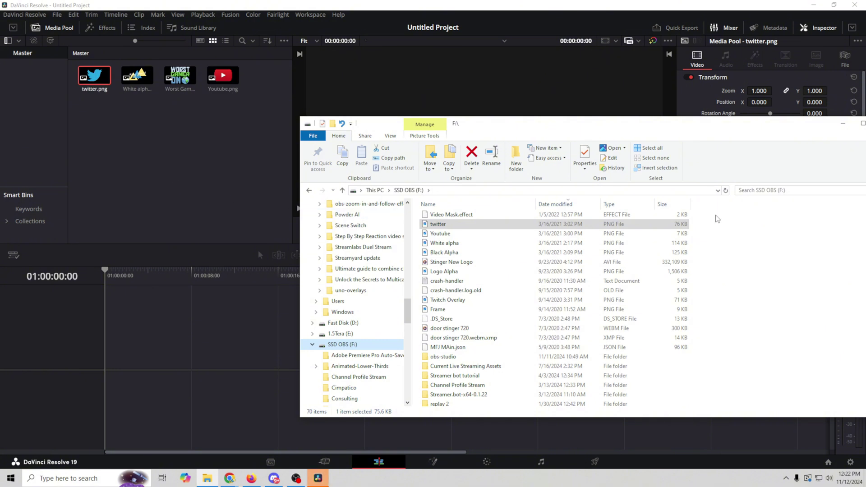
Step: Place White alpha.png on Video 1 and Youtube.png on Video 2 directly above it, both starting at the timeline's beginning
drag(822, 128, 615, 140)
click(636, 135)
drag(137, 75, 111, 359)
drag(266, 76, 127, 310)
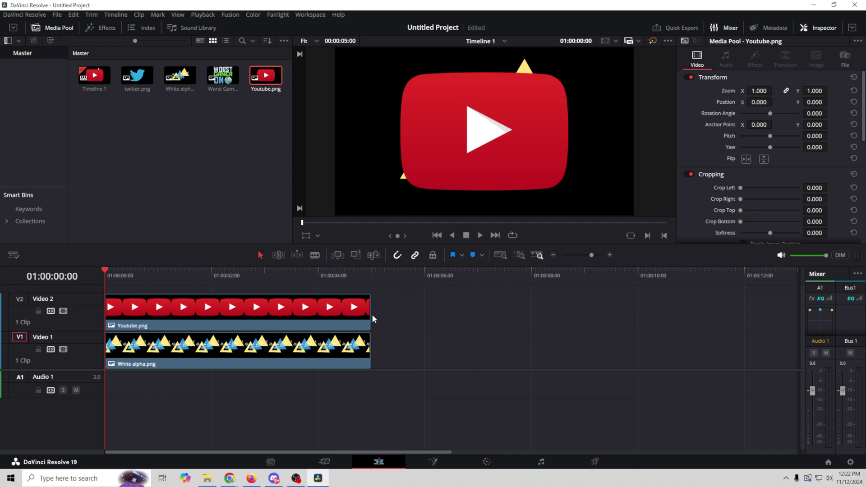
Step: Extend both the Youtube.png and White alpha.png clips to a length of 10 seconds
click(371, 273)
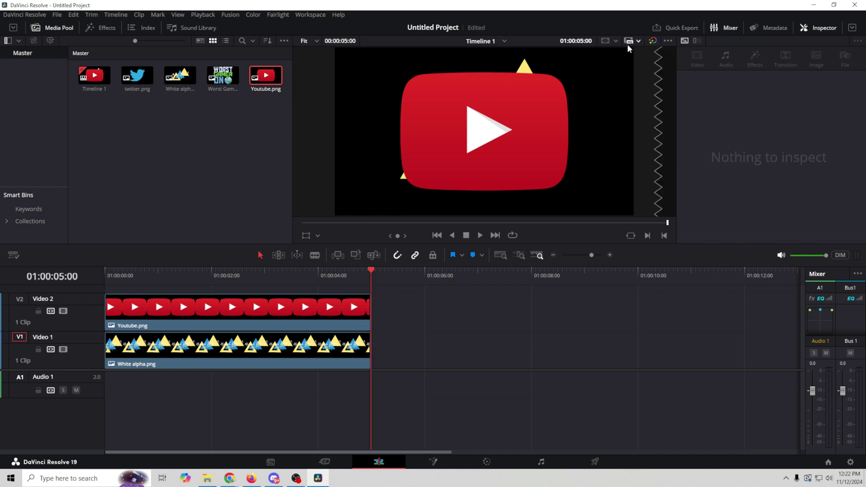
drag(370, 315, 638, 318)
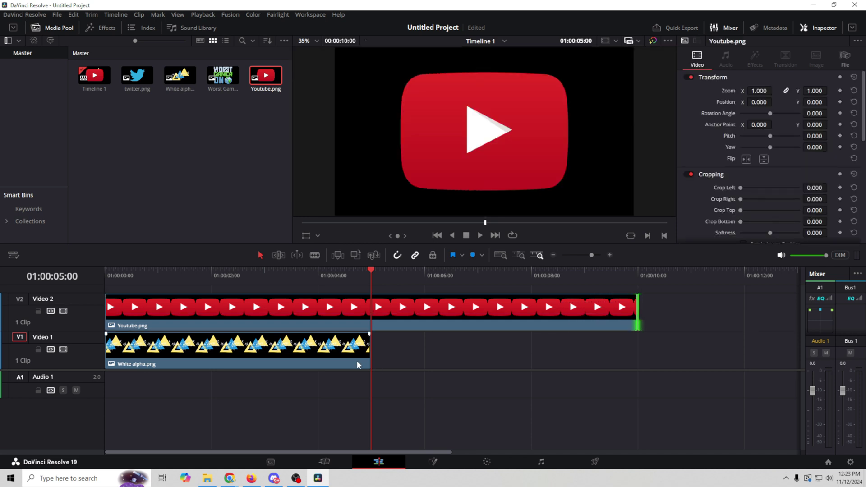
drag(370, 354, 638, 354)
Step: At the start of the Youtube.png clip, set Zoom to 0.580 and Position X to -1060, and add transform keyframes
click(386, 302)
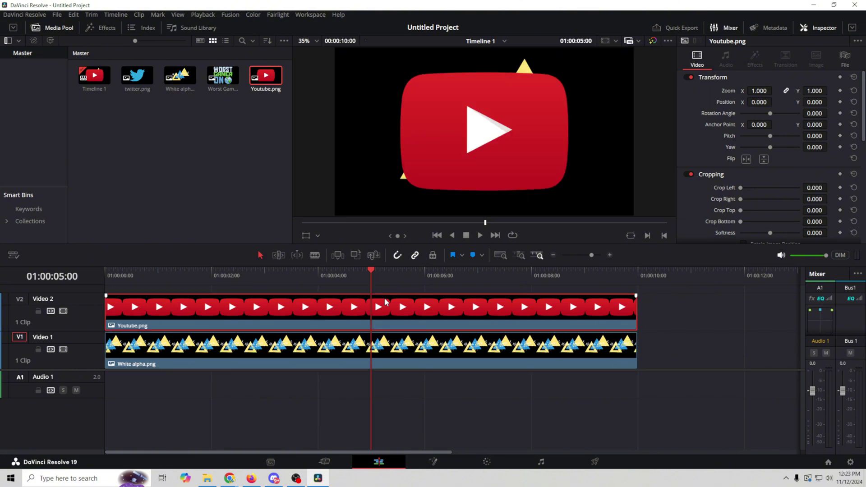
key(Home)
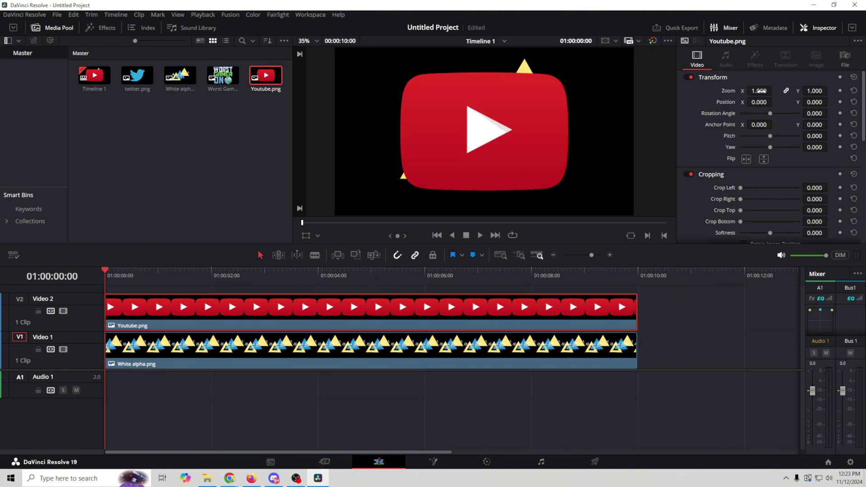
drag(759, 90, 742, 102)
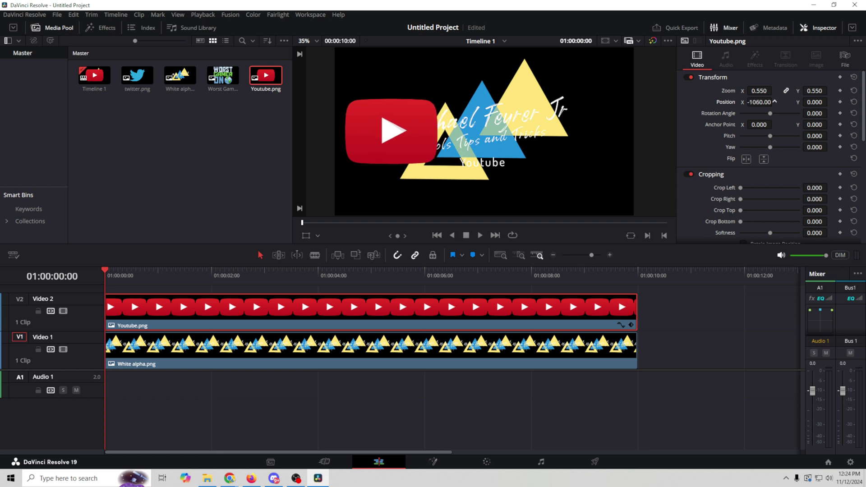
drag(761, 91, 763, 90)
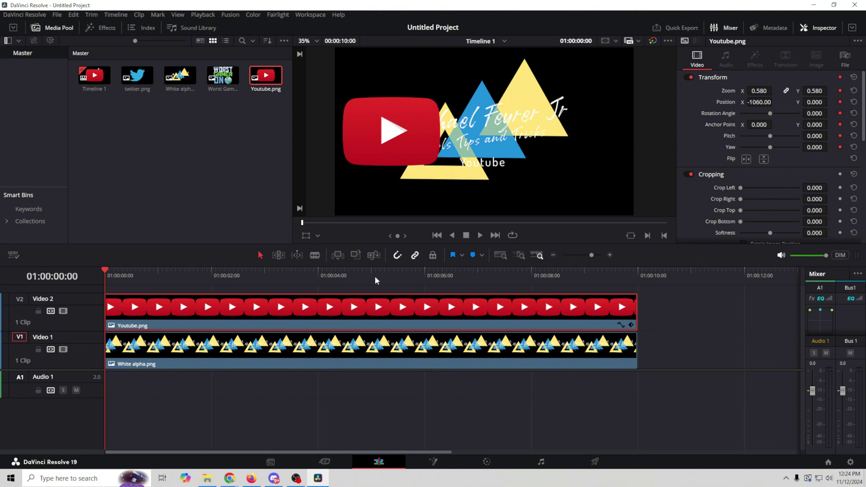
Step: Keyframe the Youtube.png transform at 10 seconds with the same settings, and set its Position X to 1118 at 5 seconds
mouse_move(105, 271)
mouse_down()
mouse_move(307, 273)
mouse_move(573, 332)
mouse_move(634, 333)
mouse_up()
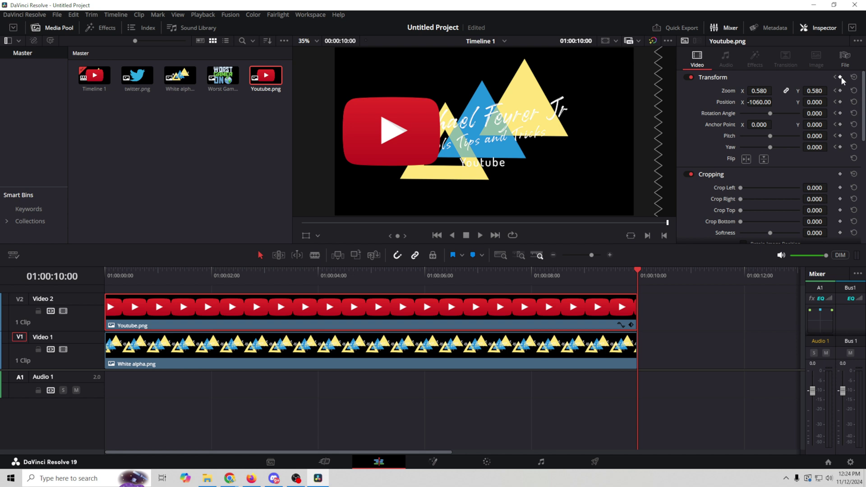
click(631, 325)
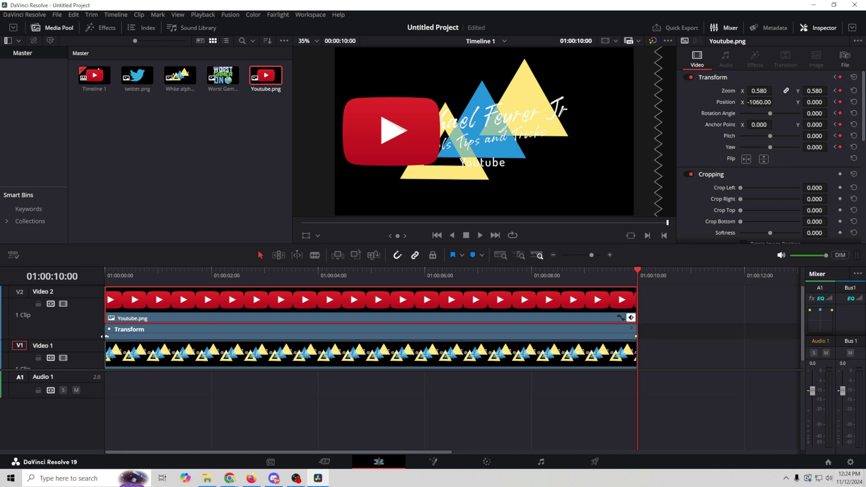
drag(637, 270, 371, 272)
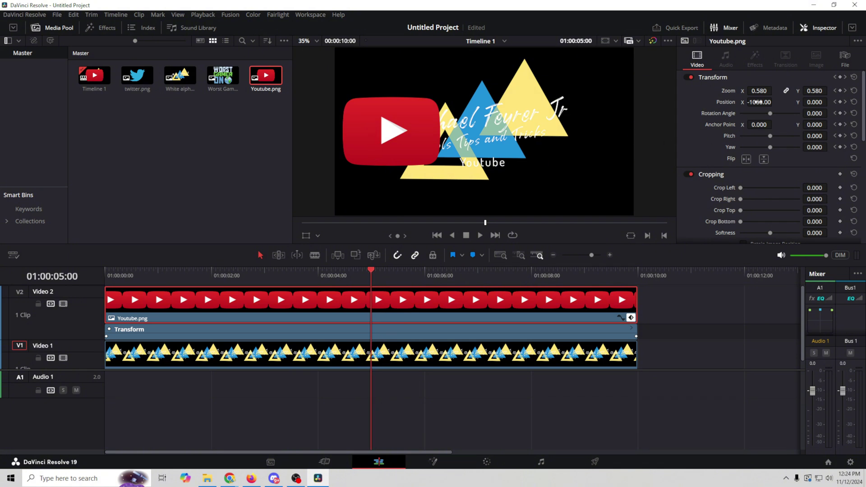
drag(762, 102, 774, 101)
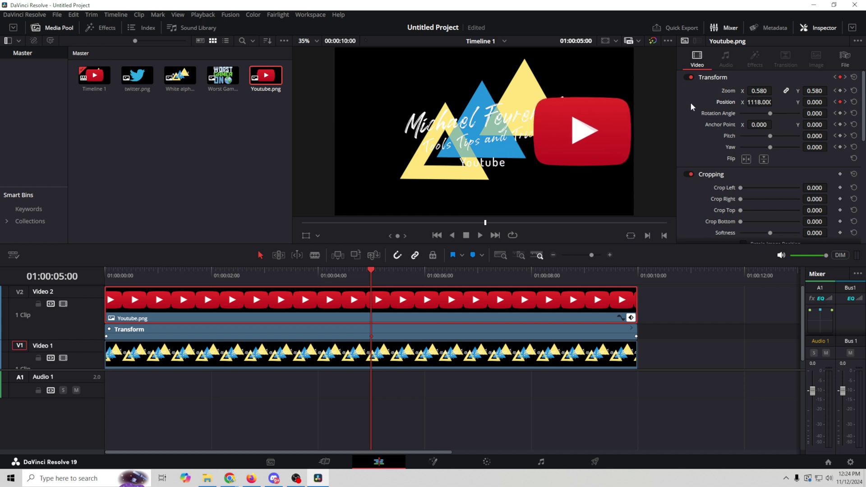
Step: Set the Youtube.png clip's Zoom to 1.050 at 01:00:02:15 and return to the start of the timeline
drag(372, 267, 244, 278)
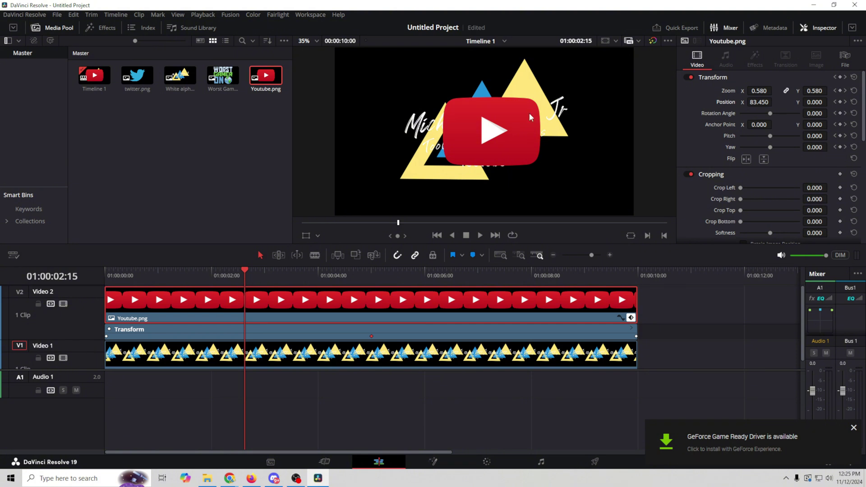
drag(761, 90, 775, 90)
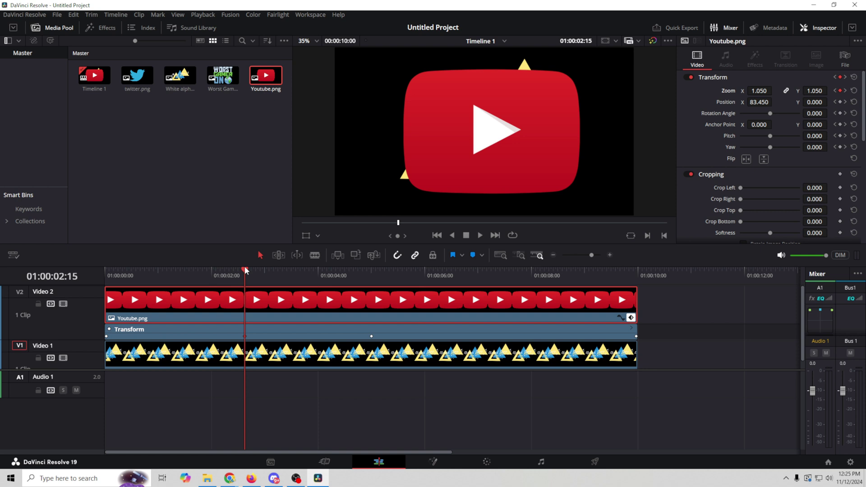
drag(246, 270, 107, 257)
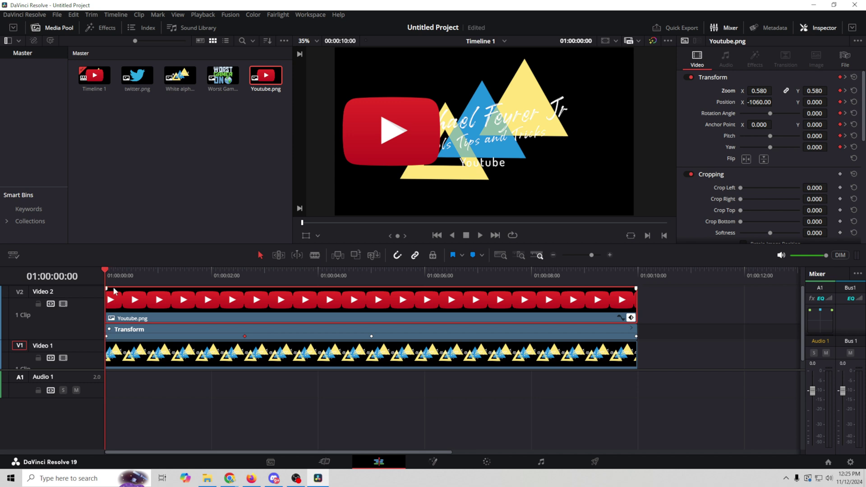
Step: Set the Youtube.png clip's Zoom to 0.58 at the 5-second keyframe
drag(106, 271, 368, 302)
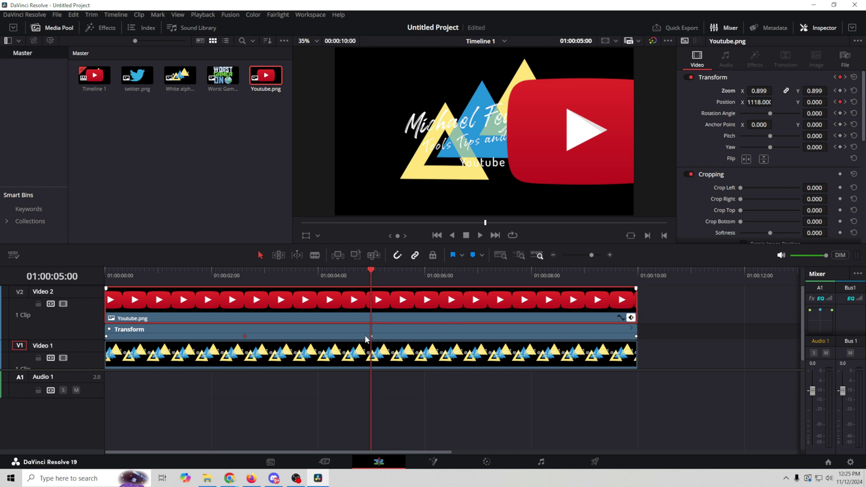
drag(760, 92, 763, 92)
click(764, 91)
text(580)
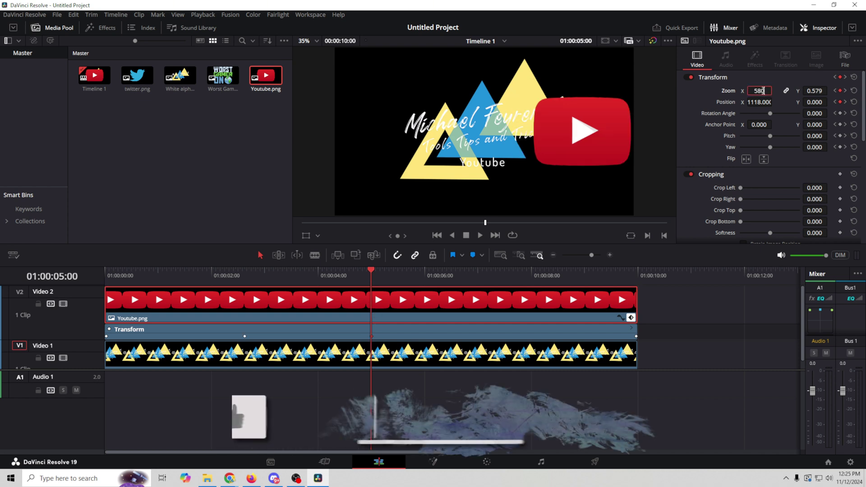
key(Return)
text(0.58)
key(Return)
Step: Reduce the Youtube.png clip's Zoom to 0.290 at 01:00:07:15
drag(372, 269, 512, 298)
drag(759, 91, 774, 91)
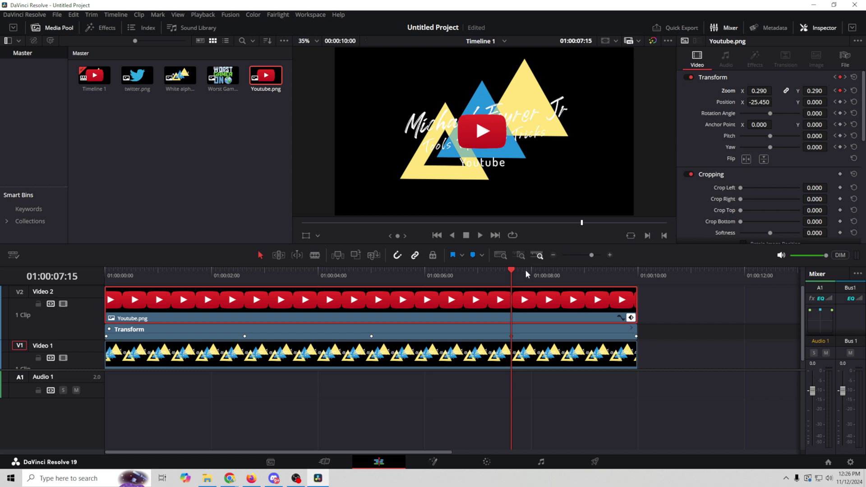
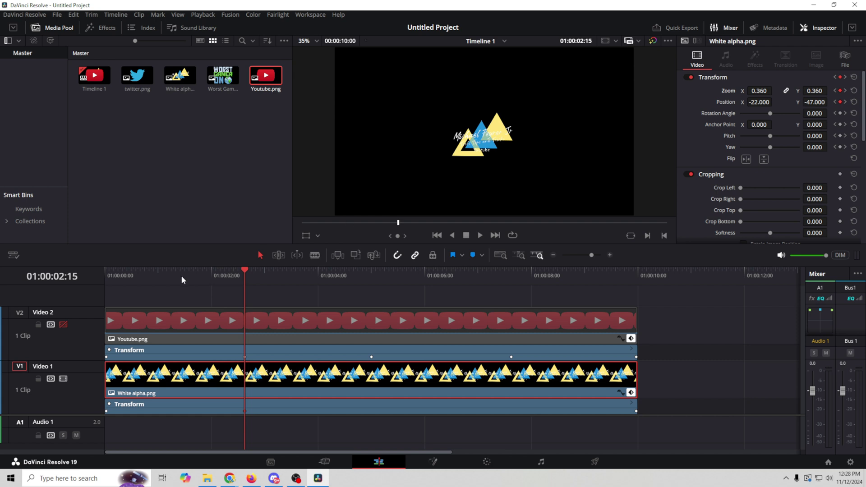
Step: Re-enable the Video 2 track, and set White alpha.png to Zoom 0.550 and Position X about -1021 at 5 seconds
click(64, 325)
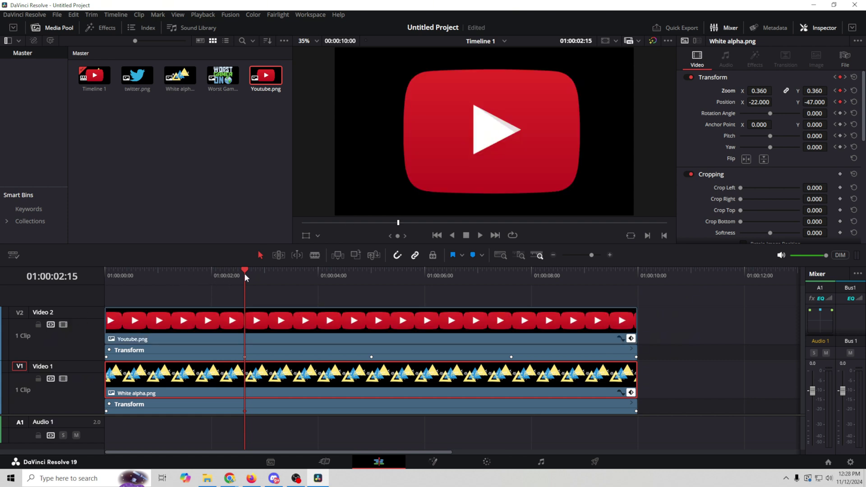
drag(245, 269, 372, 295)
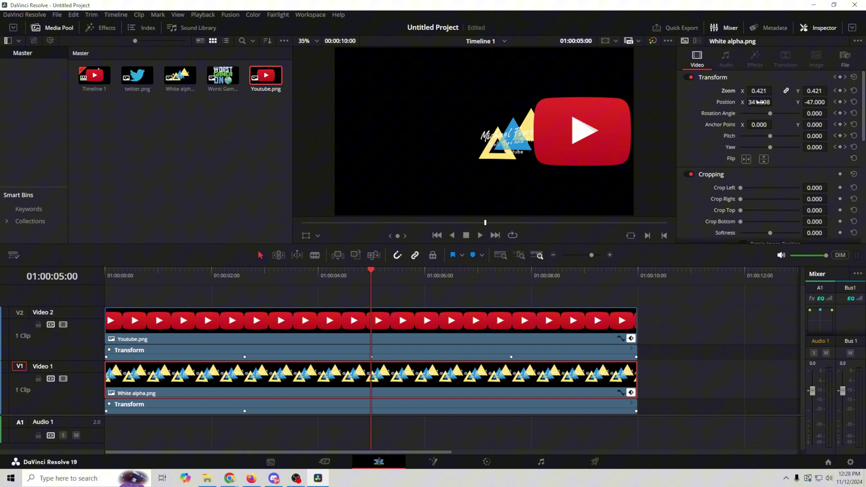
mouse_move(758, 102)
mouse_down()
mouse_move(774, 102)
mouse_move(759, 102)
mouse_up()
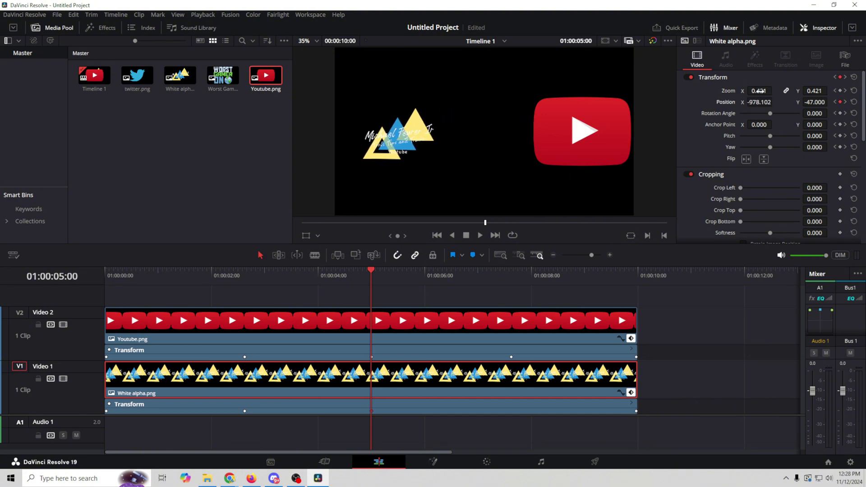
click(107, 271)
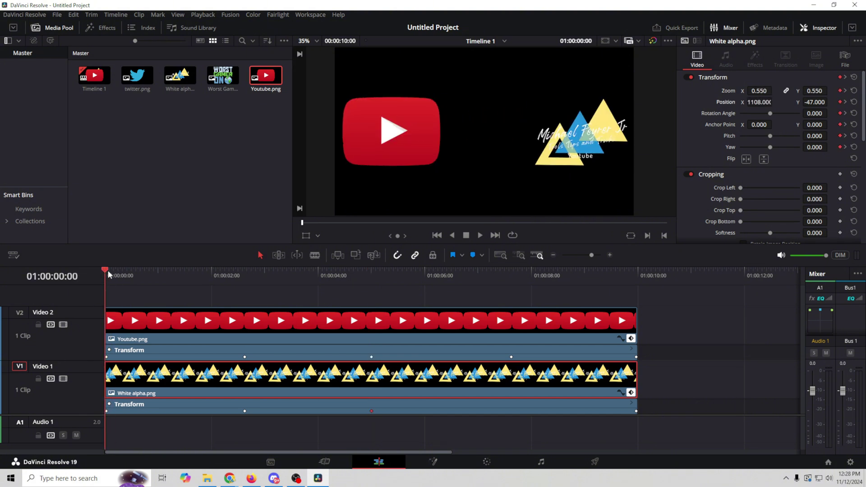
drag(109, 272, 373, 280)
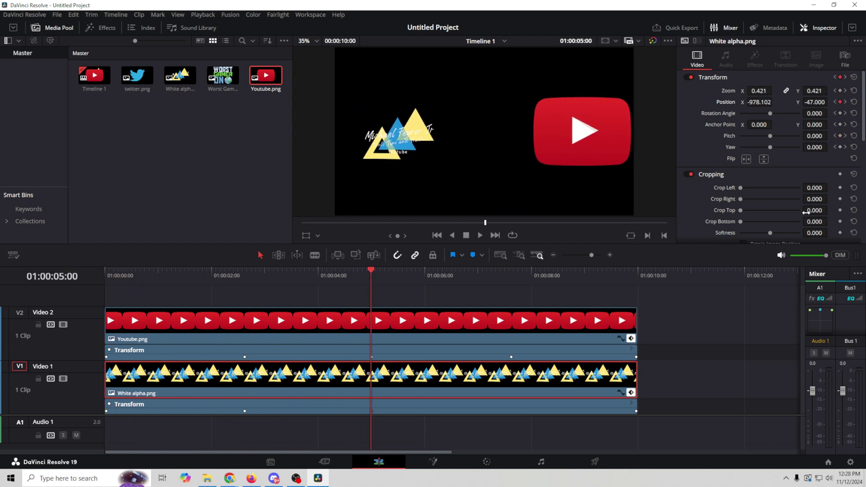
mouse_move(767, 91)
mouse_down()
mouse_move(759, 91)
mouse_move(774, 102)
mouse_up()
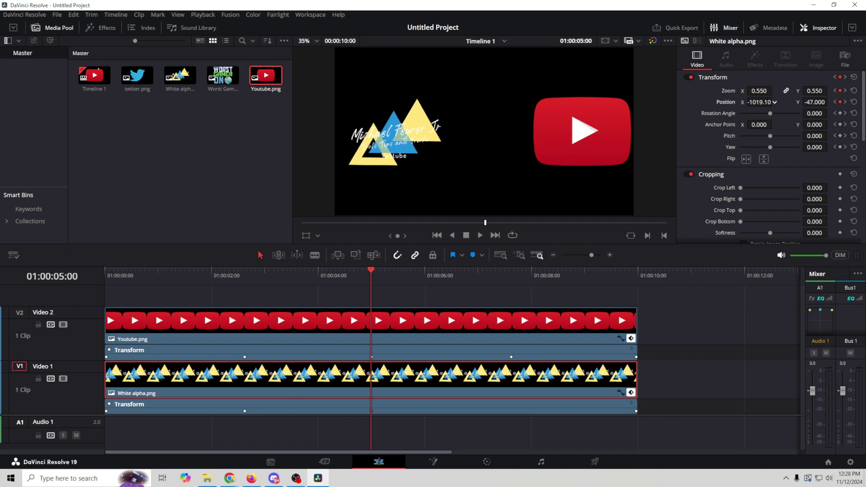
Step: Enlarge the White alpha.png clip with a Zoom keyframe at 01:00:07:15
click(476, 273)
drag(489, 288, 510, 288)
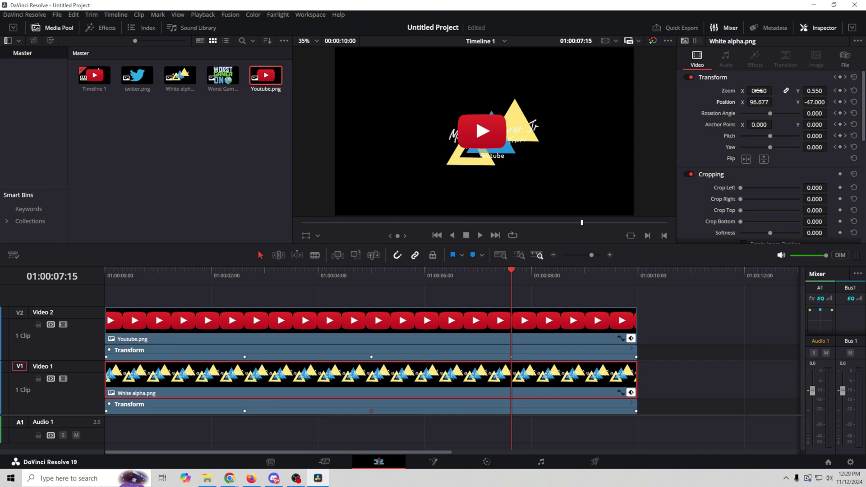
drag(759, 91, 775, 91)
Step: Split both the Youtube.png and White alpha.png clips at 5 seconds with the Blade tool
drag(512, 271, 377, 314)
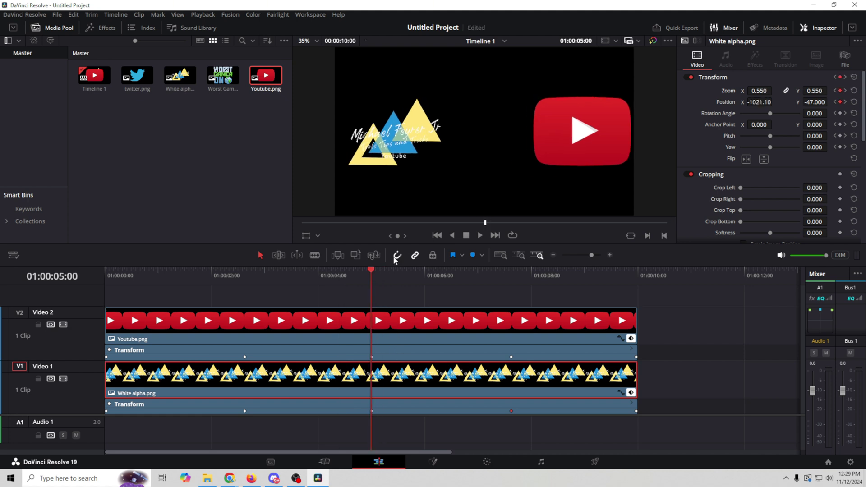
click(316, 256)
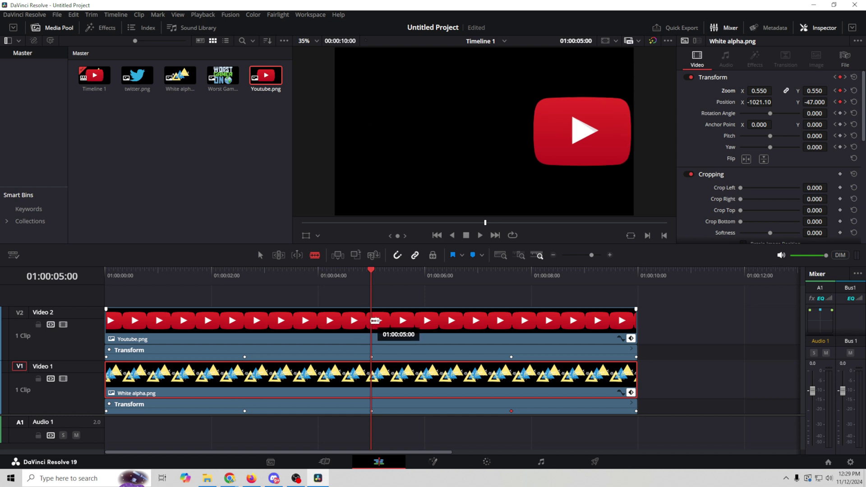
click(371, 321)
click(374, 378)
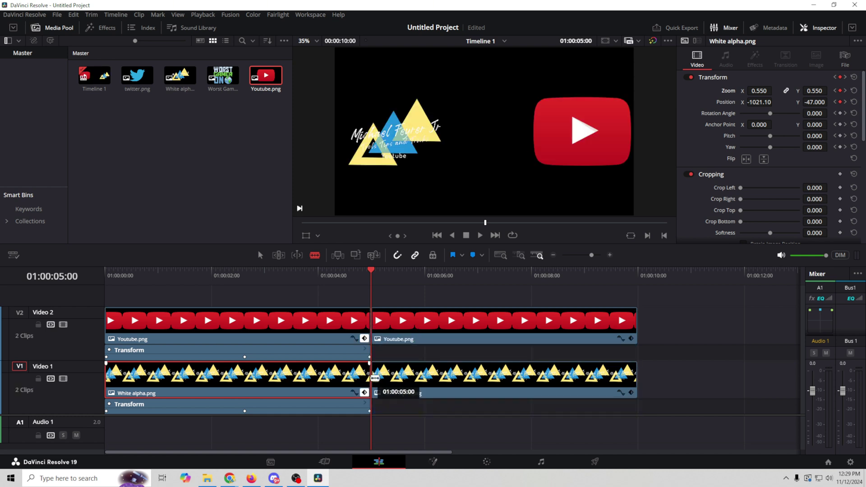
Step: Enlarge the timeline area and move the second White alpha.png segment up onto a new Video 3 track, starting at 5 seconds
drag(455, 246, 449, 216)
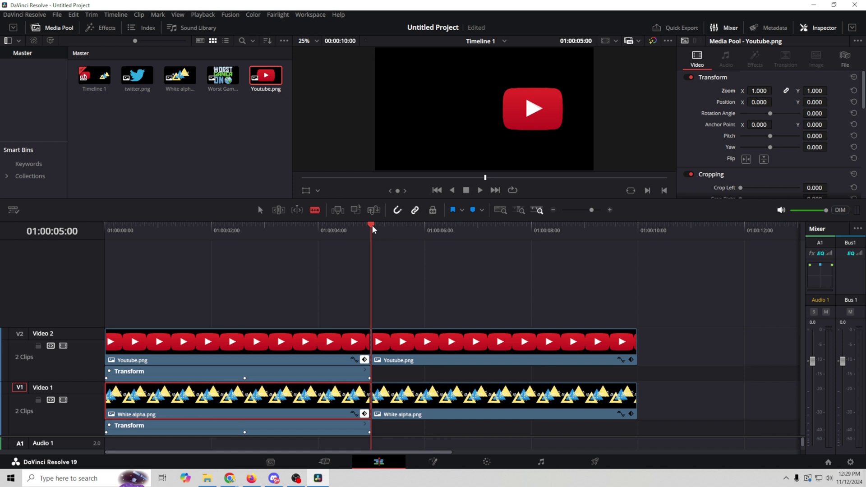
drag(372, 225, 504, 254)
drag(566, 392, 567, 300)
drag(502, 224, 366, 286)
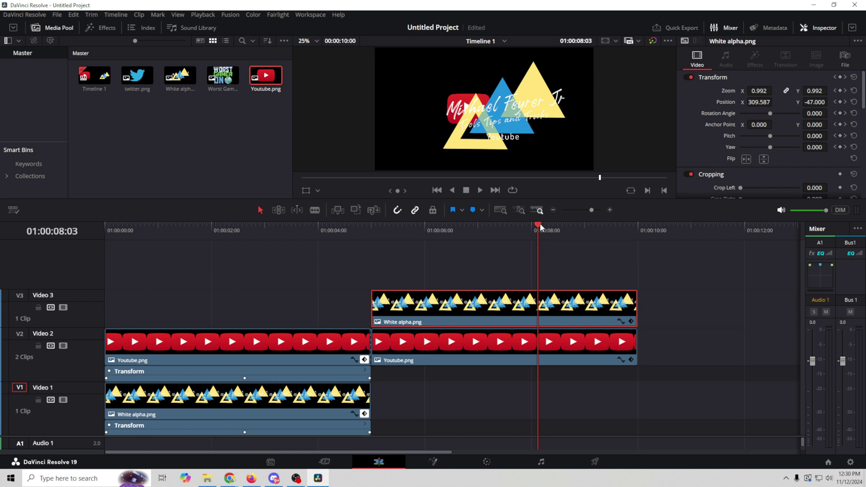
Step: Add twitter.png on a new Video 4 track at the timeline start and extend it to 10 seconds
drag(540, 226, 105, 228)
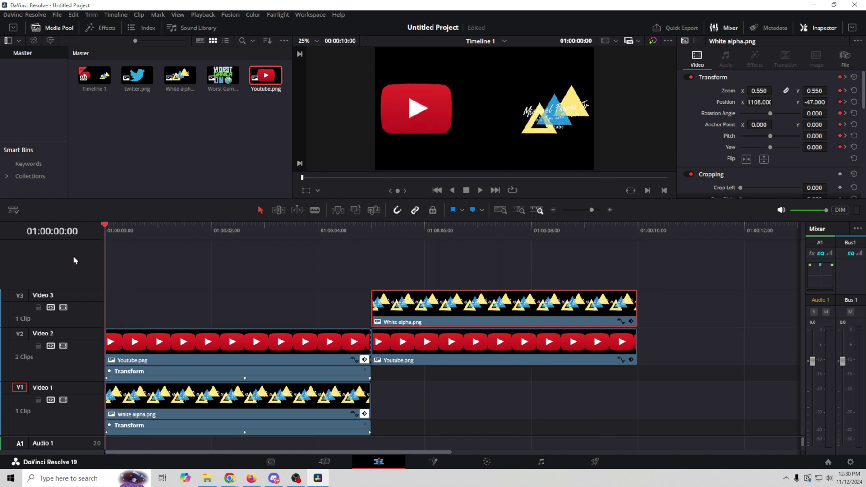
drag(137, 76, 106, 265)
drag(371, 281, 638, 288)
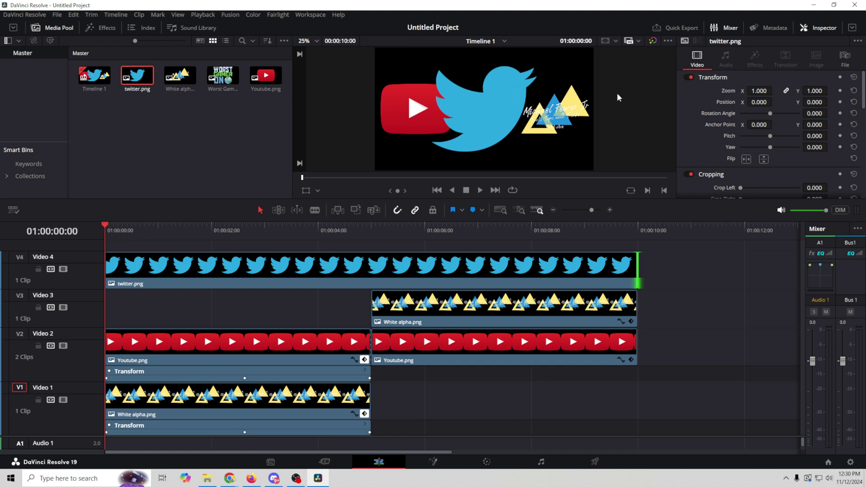
Step: Keyframe the twitter.png clip's transform at the start, and set Zoom 0.660 and Position X 1141 at 01:00:02:15
click(605, 263)
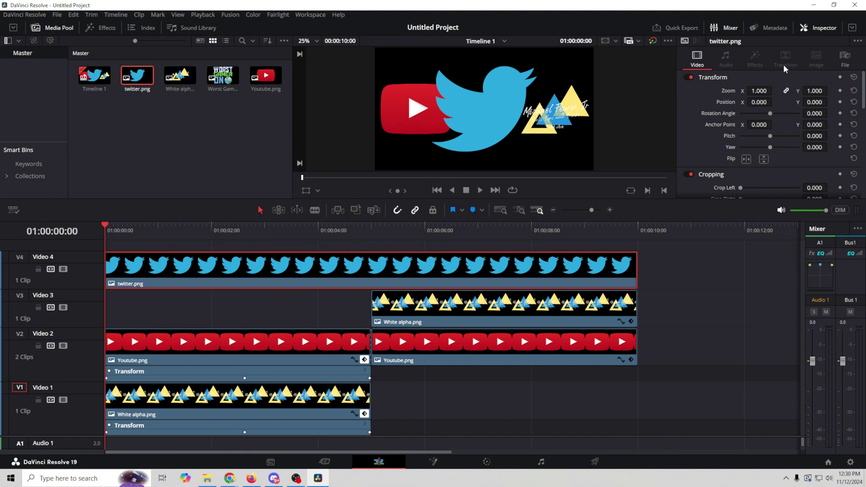
click(839, 78)
drag(108, 230, 245, 230)
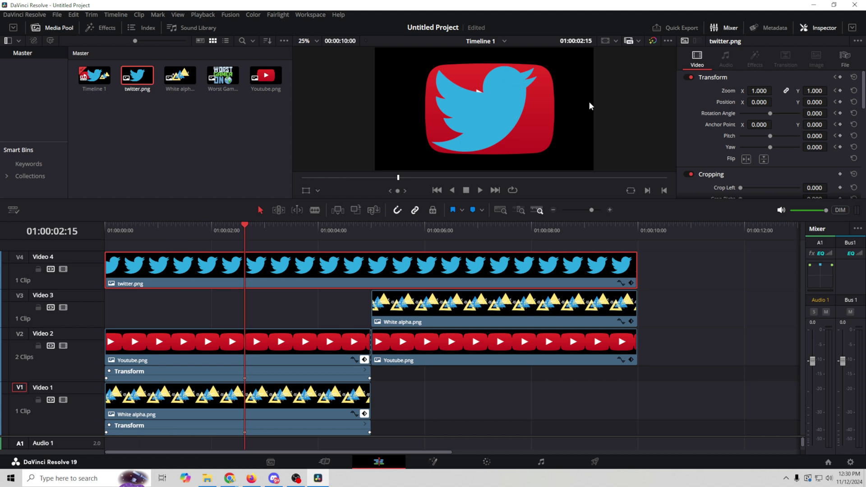
mouse_move(753, 102)
mouse_down()
mouse_move(775, 102)
mouse_move(749, 91)
mouse_move(775, 102)
mouse_up()
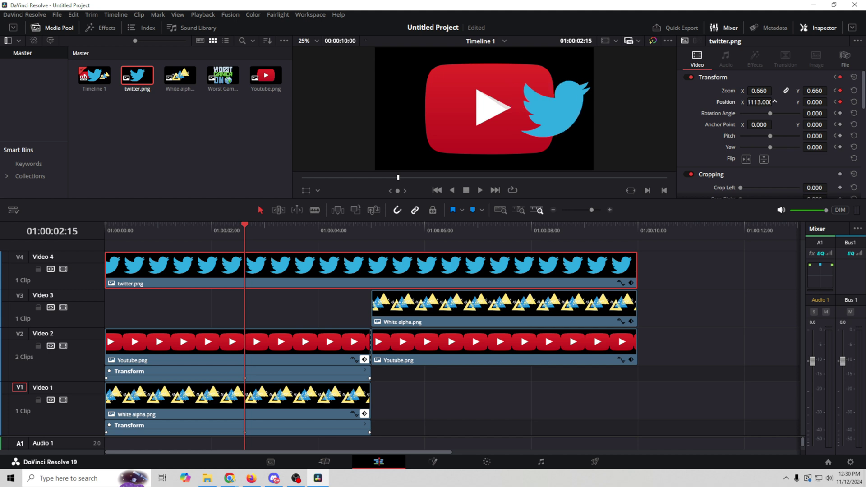
Step: Show the twitter.png clip's keyframes, and set its Position X to 60 and Zoom to 0.460 at 5 seconds
drag(245, 224, 236, 249)
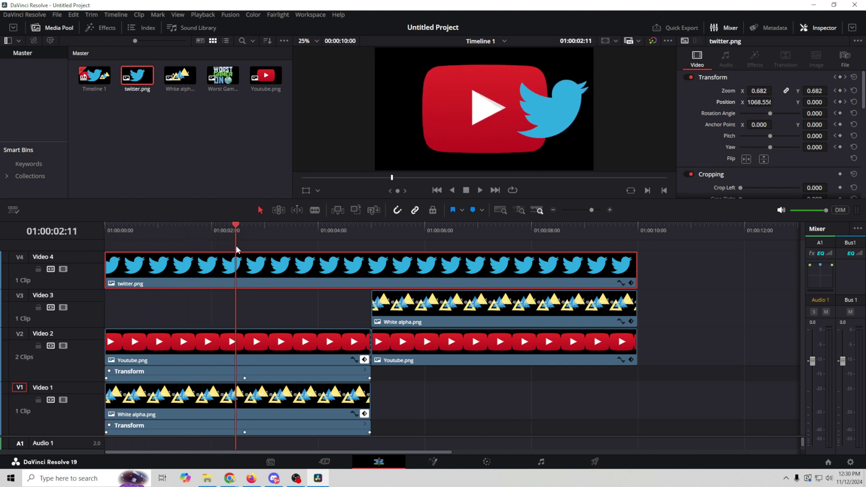
click(632, 283)
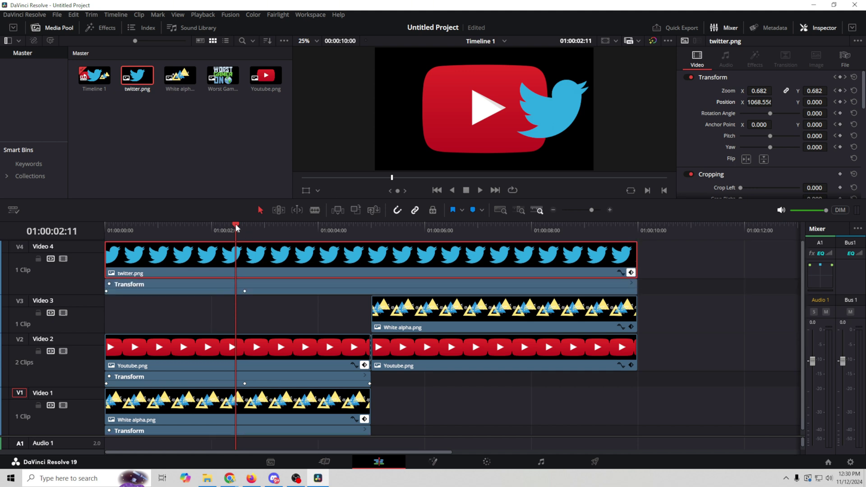
drag(237, 227, 372, 246)
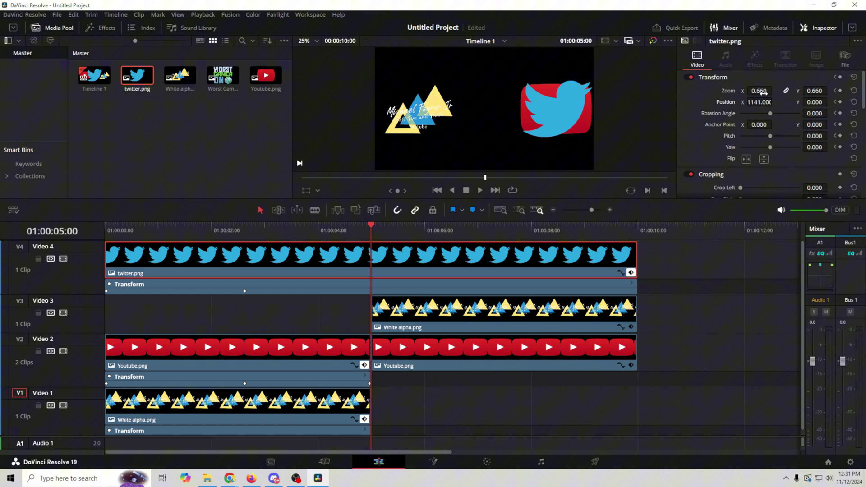
drag(760, 102, 719, 102)
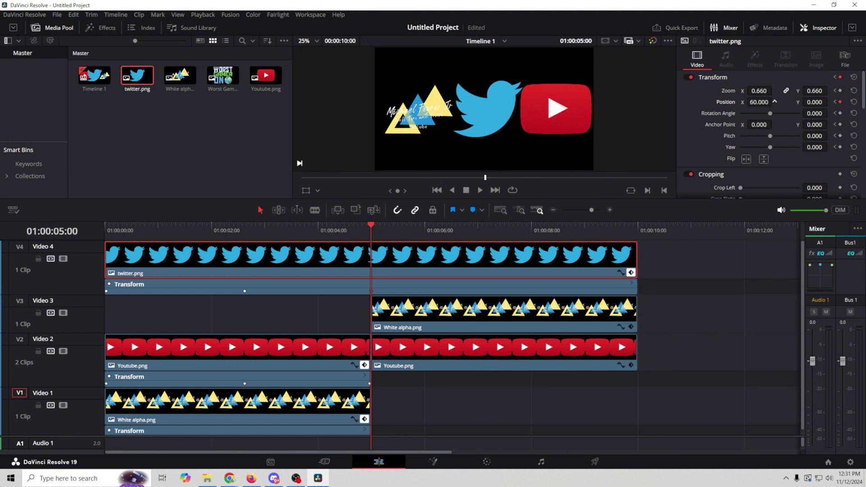
mouse_move(775, 90)
mouse_down()
mouse_move(749, 91)
mouse_move(774, 90)
mouse_up()
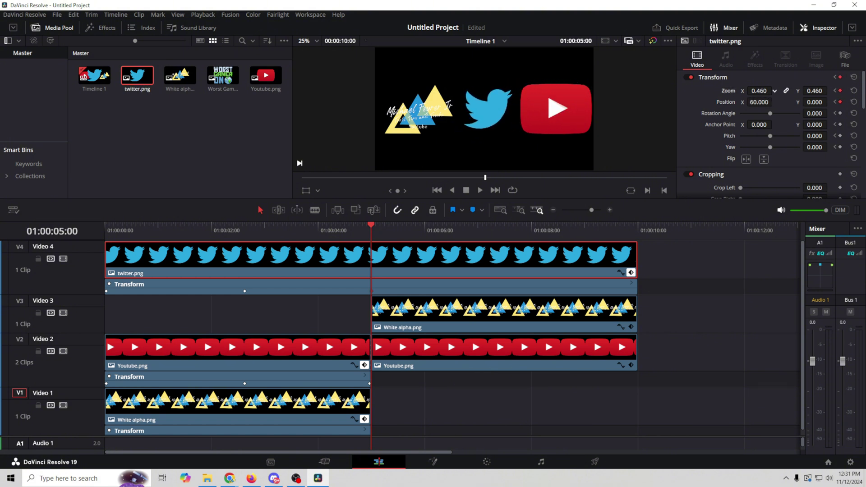
Step: Show the keyframes of White alpha.png on Video 3, and set twitter.png to Position X -1193 and Zoom 0.660 at 01:00:07:15
drag(371, 228, 500, 232)
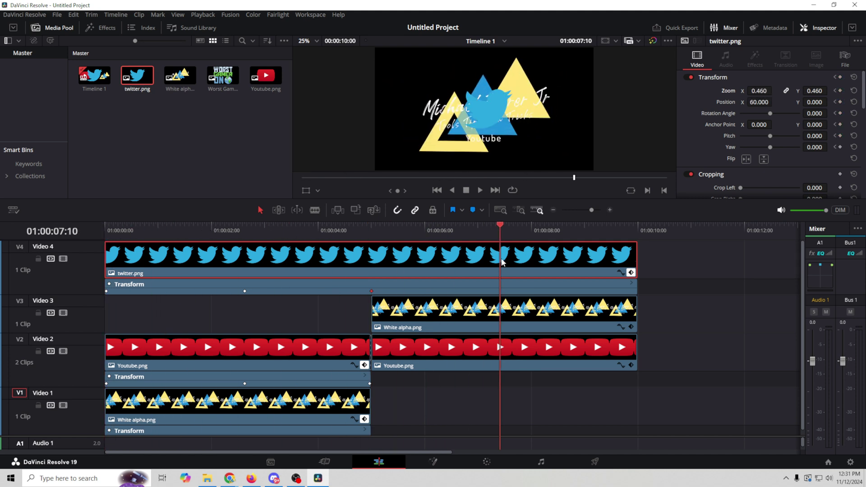
click(631, 327)
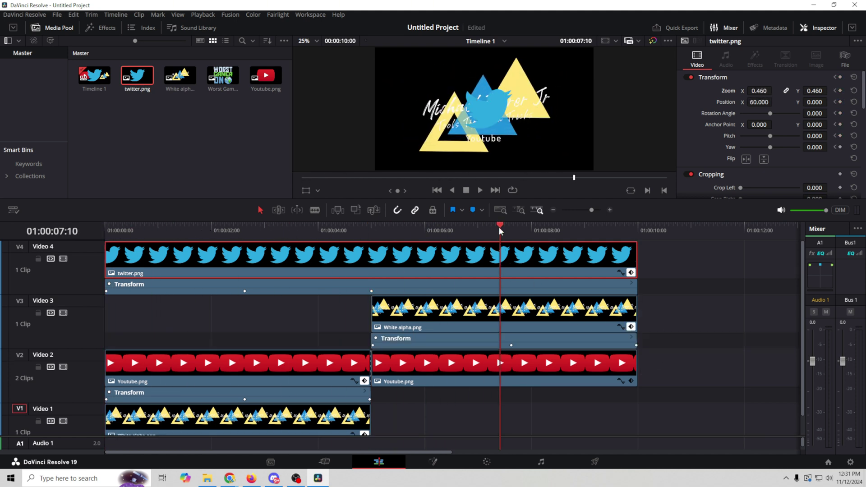
drag(499, 230, 511, 228)
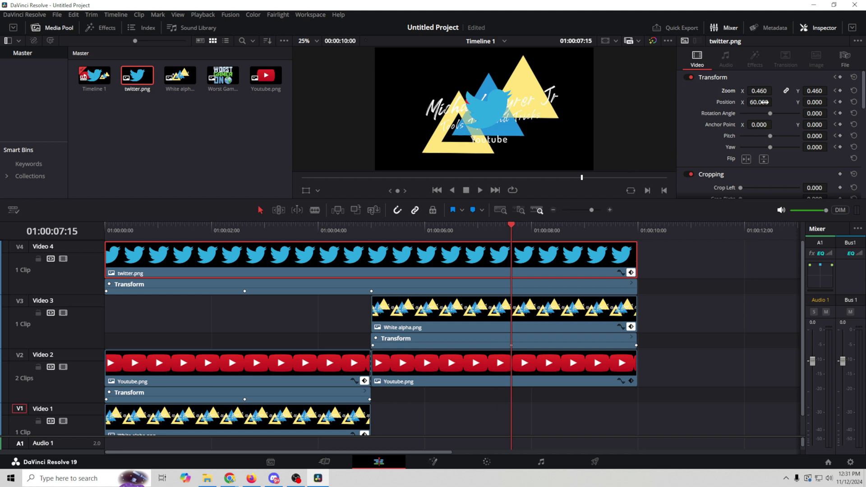
mouse_move(759, 102)
mouse_down()
mouse_move(706, 102)
mouse_move(759, 102)
mouse_up()
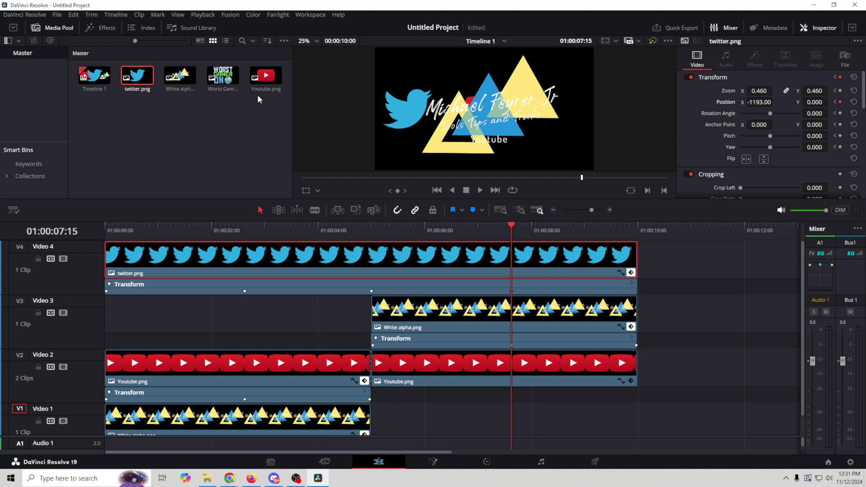
click(244, 226)
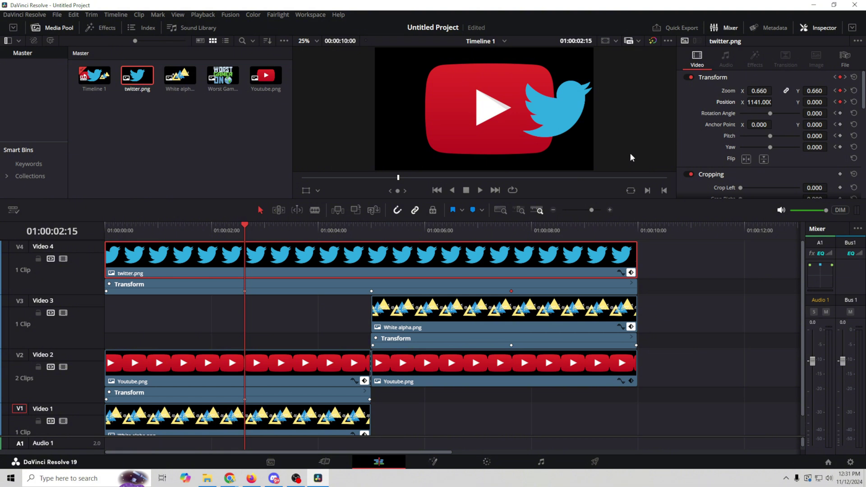
click(516, 226)
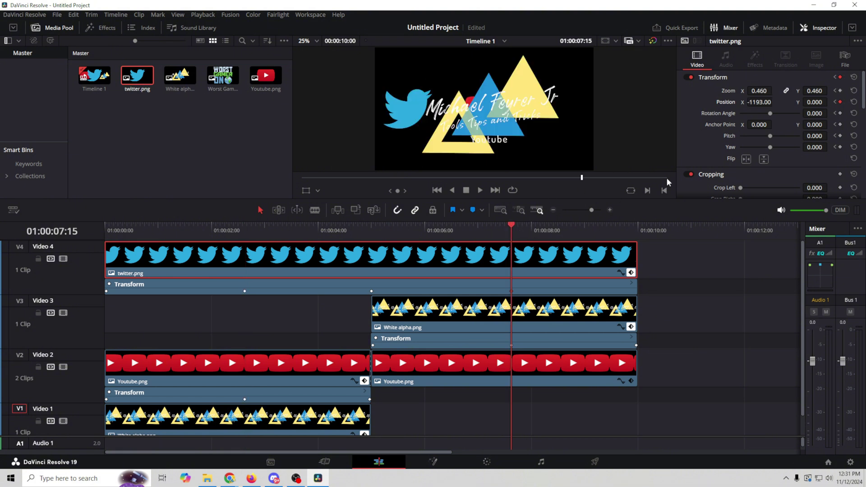
drag(759, 91, 777, 91)
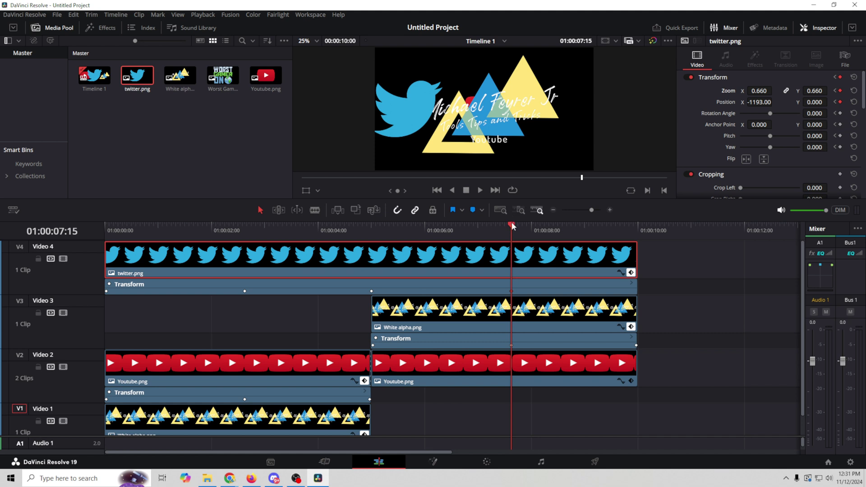
Step: Paste a copy of the twitter.png clip's first keyframe near its end and shift it to the clip's end
drag(513, 226, 636, 268)
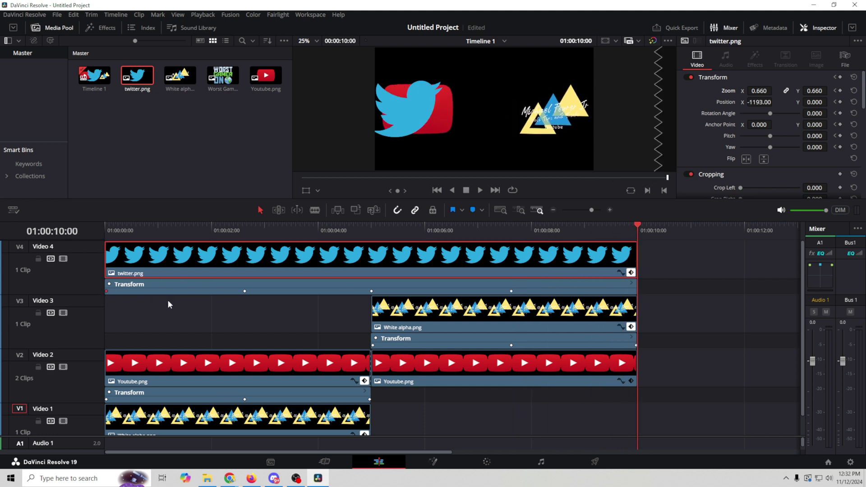
click(631, 229)
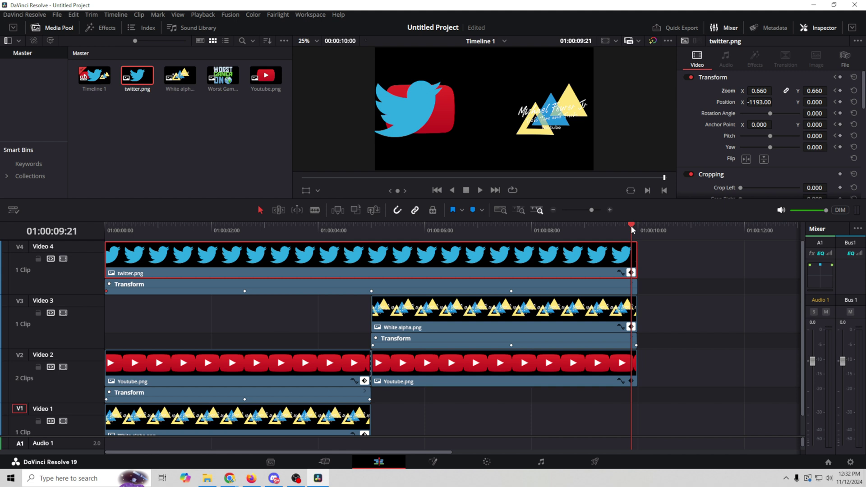
key(ctrl+z)
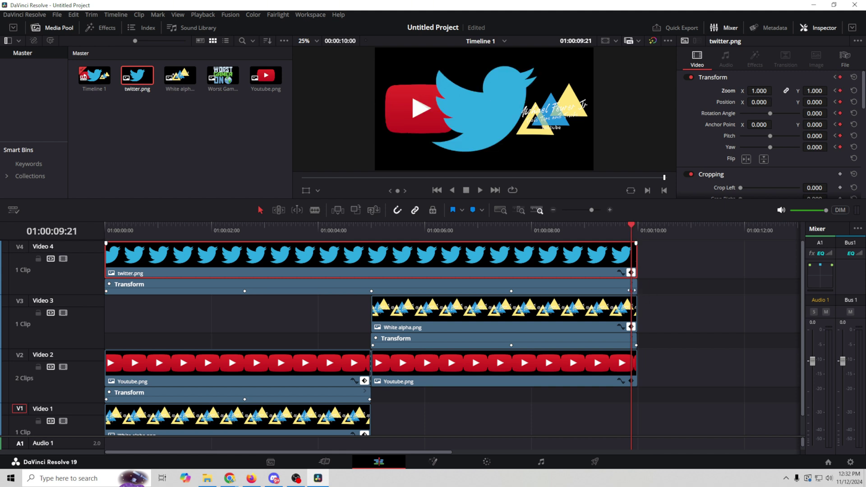
drag(630, 291, 637, 291)
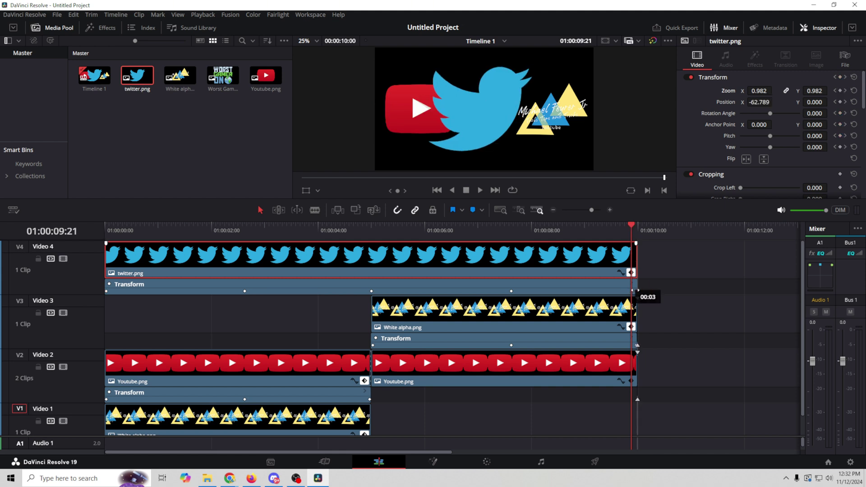
drag(632, 228, 618, 270)
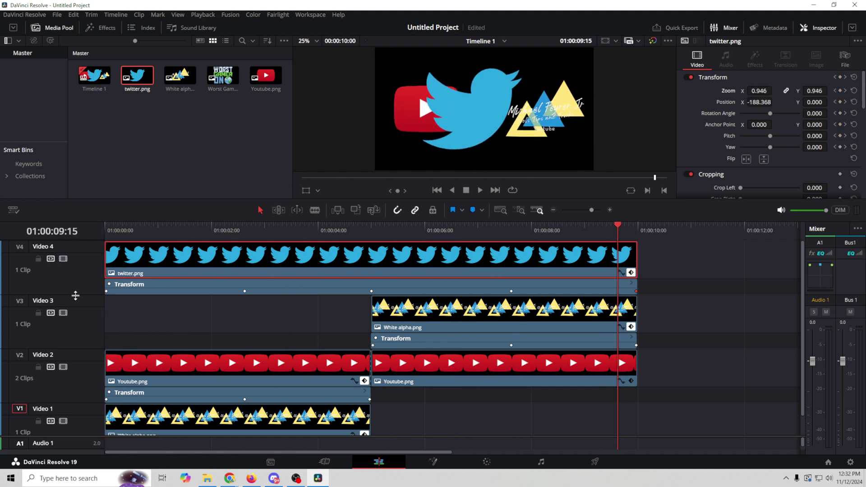
Step: Reduce the heights of the four video tracks to make room in the timeline
drag(75, 296, 75, 316)
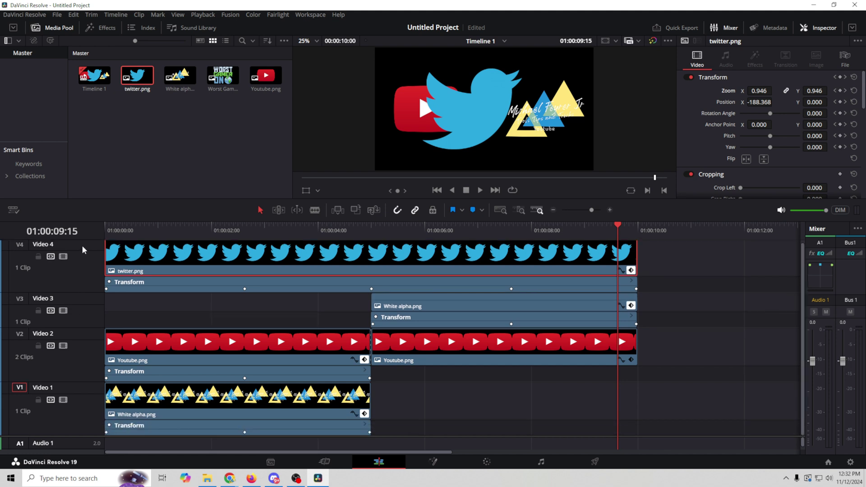
drag(86, 242, 87, 252)
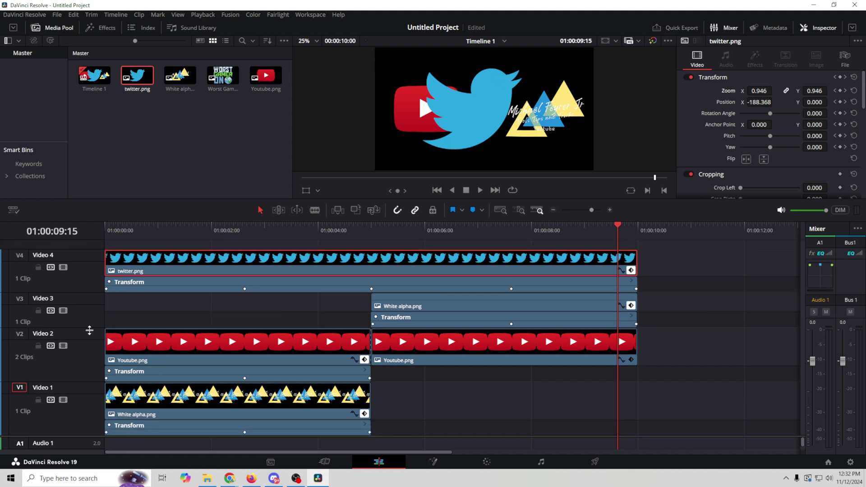
drag(89, 330, 88, 338)
drag(86, 383, 85, 393)
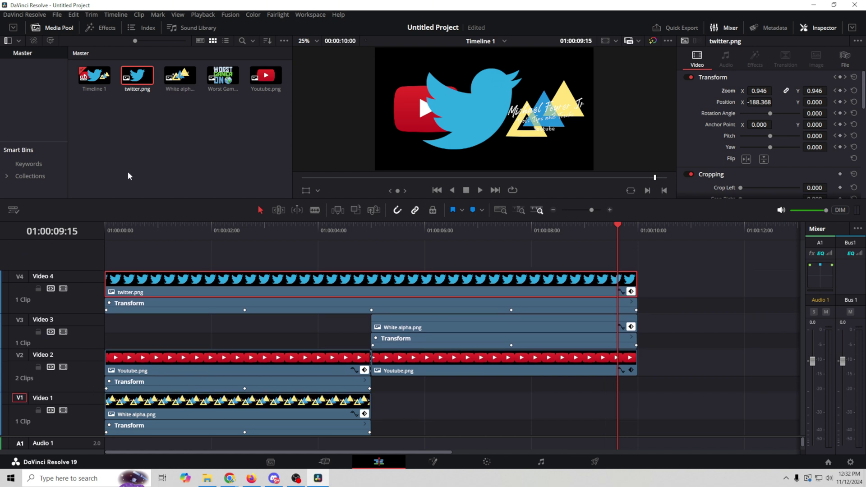
Step: Add Worst Gamer Logo.jpg on a new Video 5 track at the timeline start and extend it to 10 seconds
mouse_move(222, 83)
drag(222, 83, 107, 252)
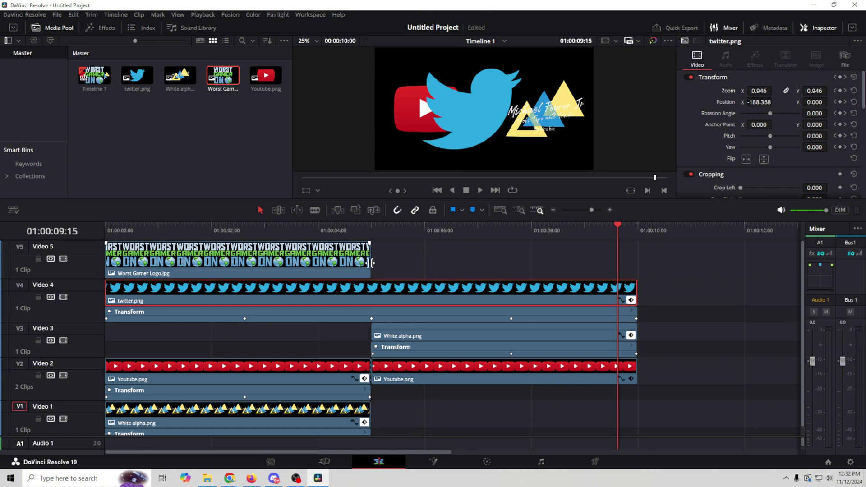
drag(373, 267, 636, 278)
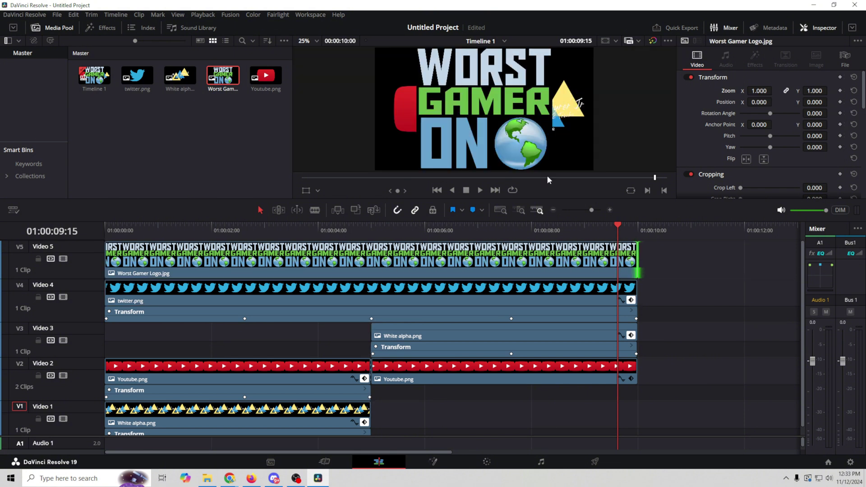
Step: Disable the Video 5 track, and move the twitter.png clip up onto a new Video 6 track at the timeline start
drag(327, 231, 101, 232)
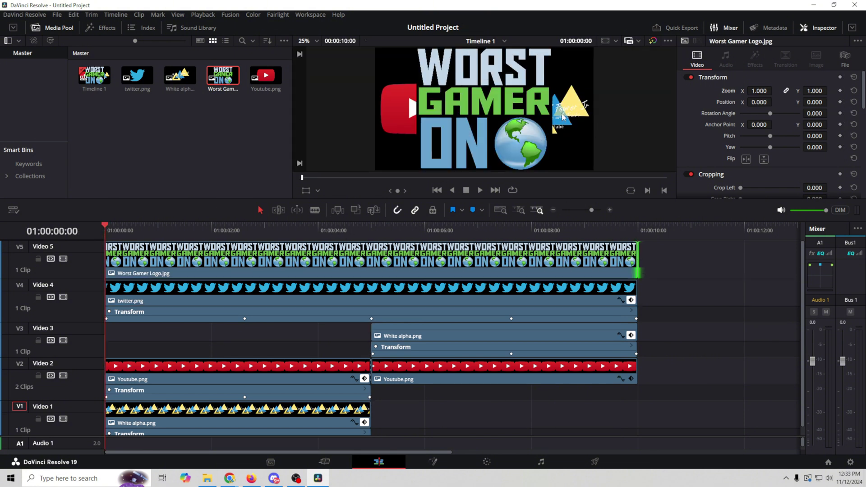
click(63, 259)
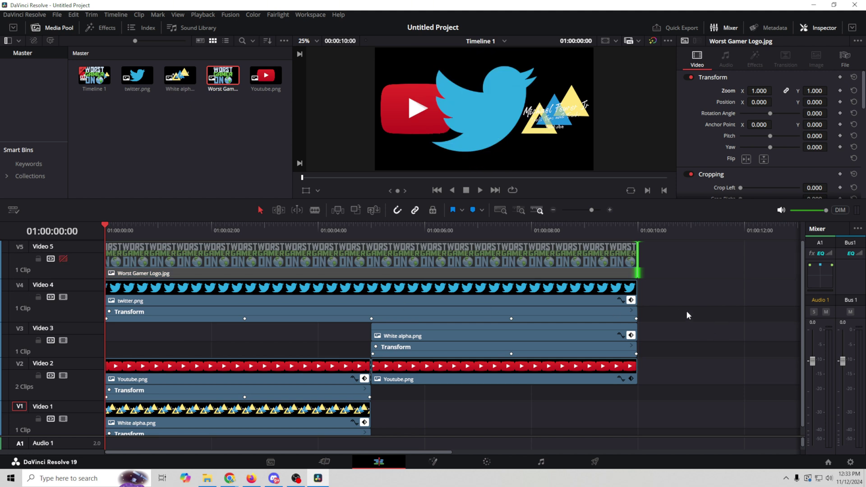
drag(531, 261, 529, 240)
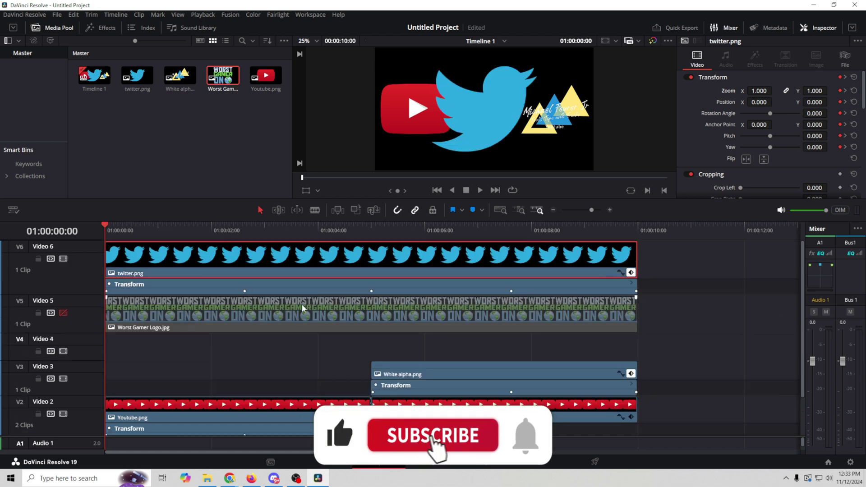
Step: Enable the Video 5 track and give Worst Gamer Logo.jpg starting transform keyframes with zoom 0.290 at 01:00:00:00
click(63, 312)
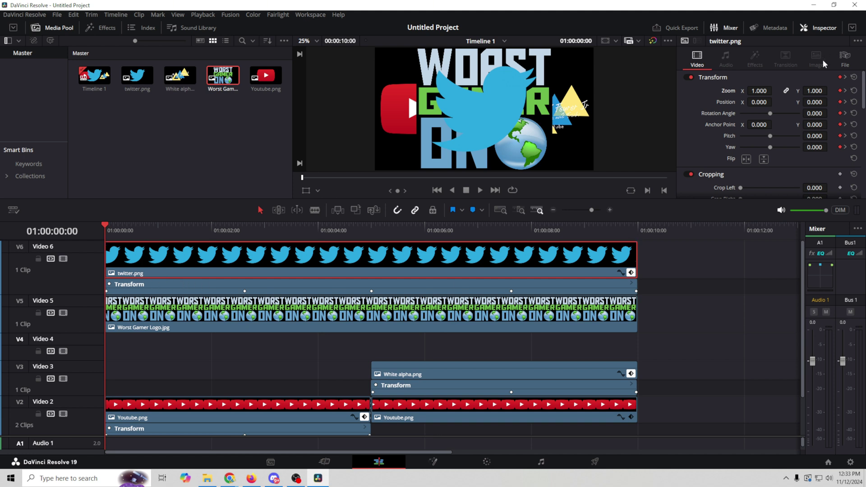
click(437, 298)
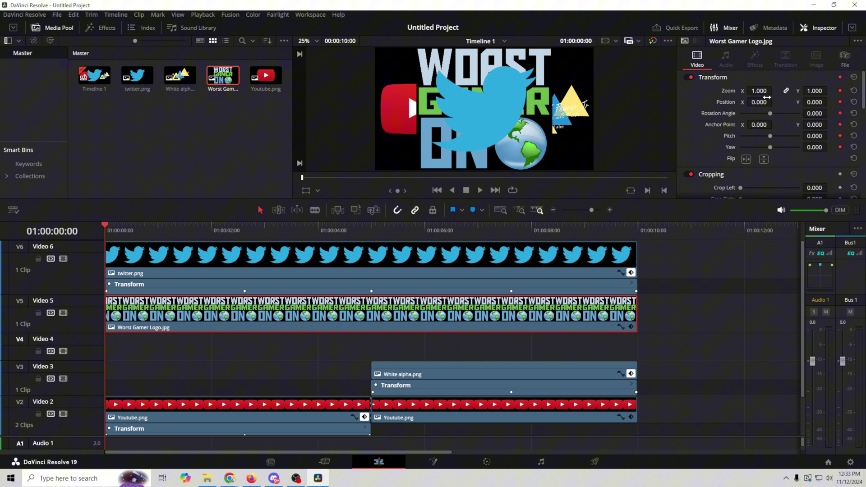
drag(759, 90, 731, 91)
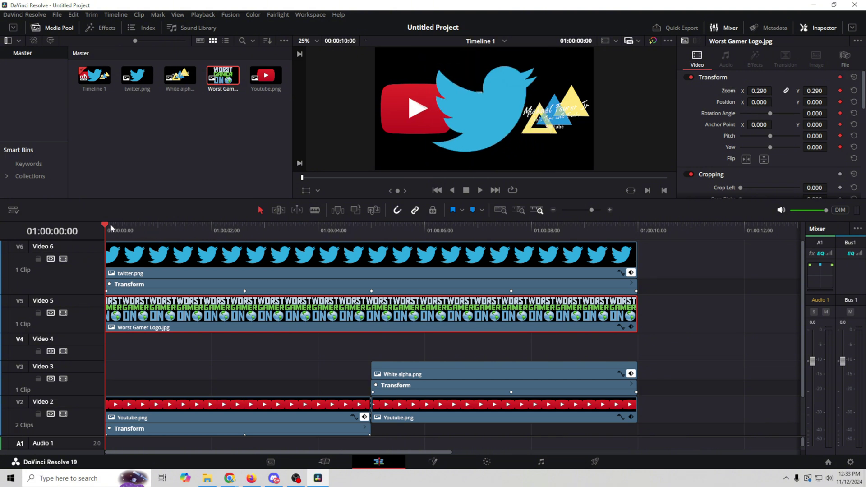
Step: Keyframe Worst Gamer Logo.jpg to position X -1022 and zoom 0.460 at 01:00:02:15, and position X 20 and zoom 0.790 at 01:00:05:00
drag(104, 226, 245, 241)
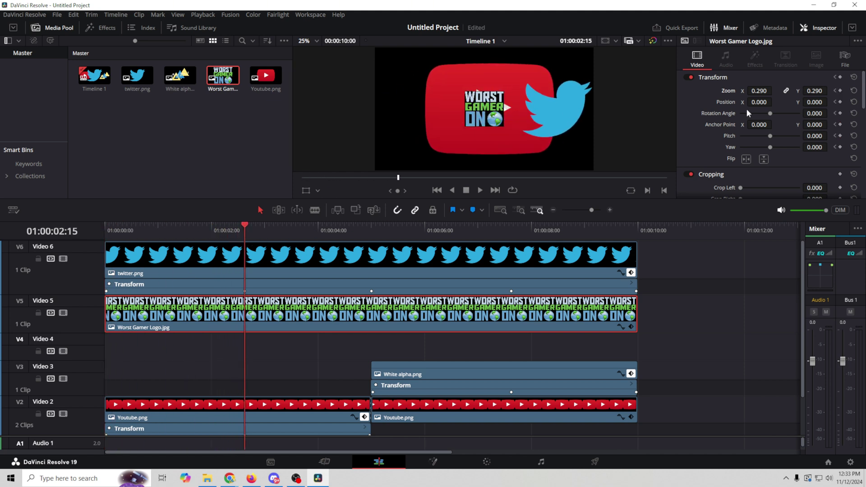
drag(759, 102, 776, 91)
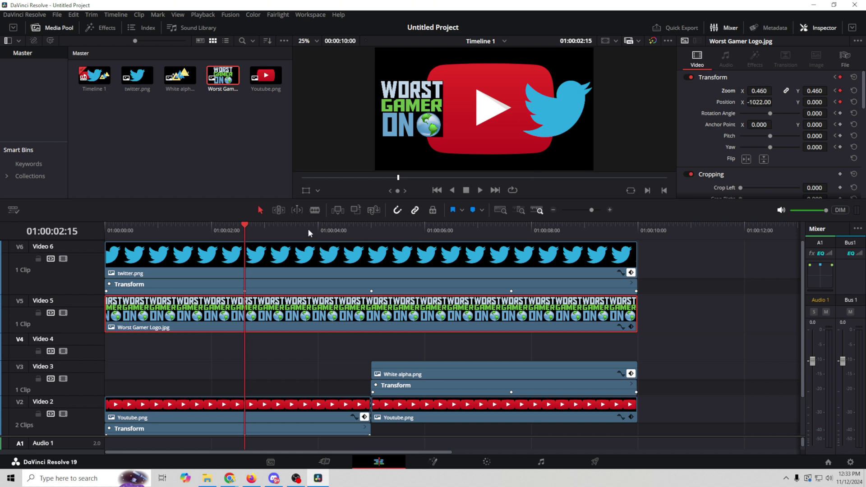
drag(246, 224, 371, 239)
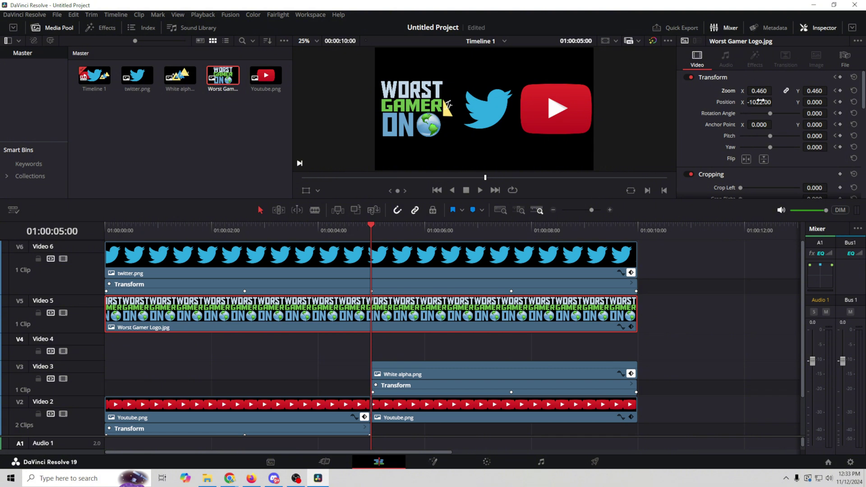
mouse_move(759, 102)
mouse_down()
mouse_move(810, 102)
mouse_move(773, 102)
mouse_up()
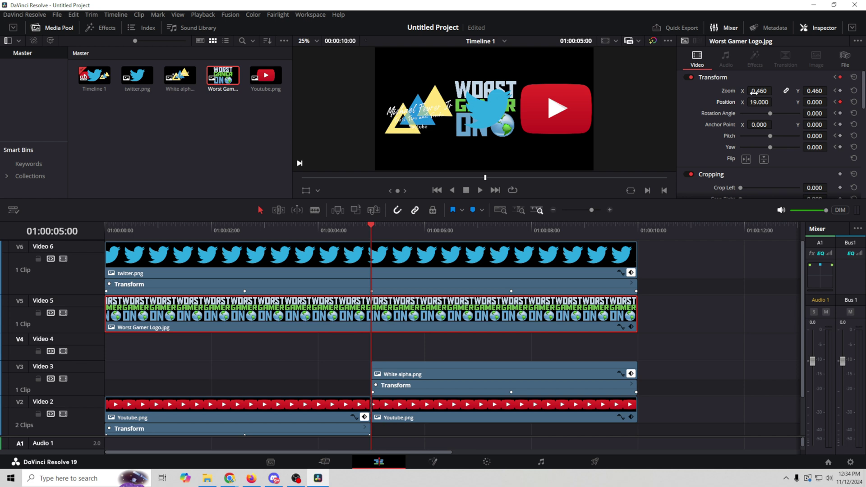
drag(754, 92, 776, 91)
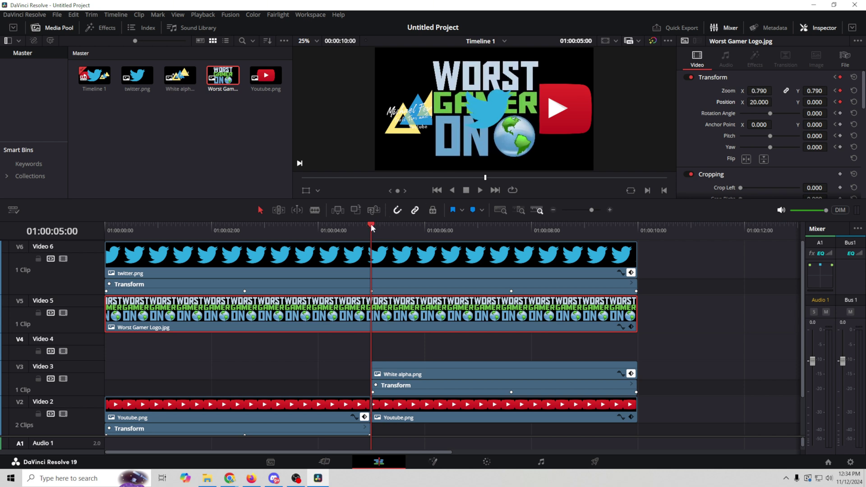
Step: Keyframe Worst Gamer Logo.jpg at 01:00:07:15 with position X 1016 and the same 0.460 zoom as at 01:00:02:15
drag(370, 227, 512, 242)
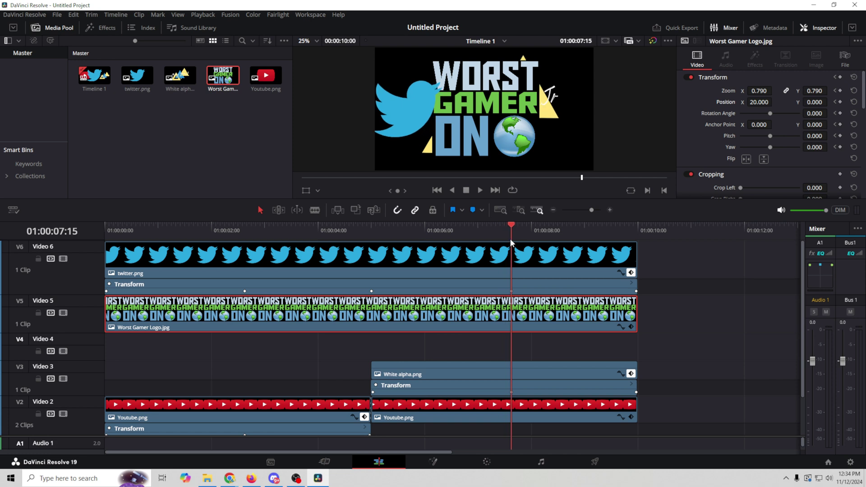
drag(752, 98, 774, 102)
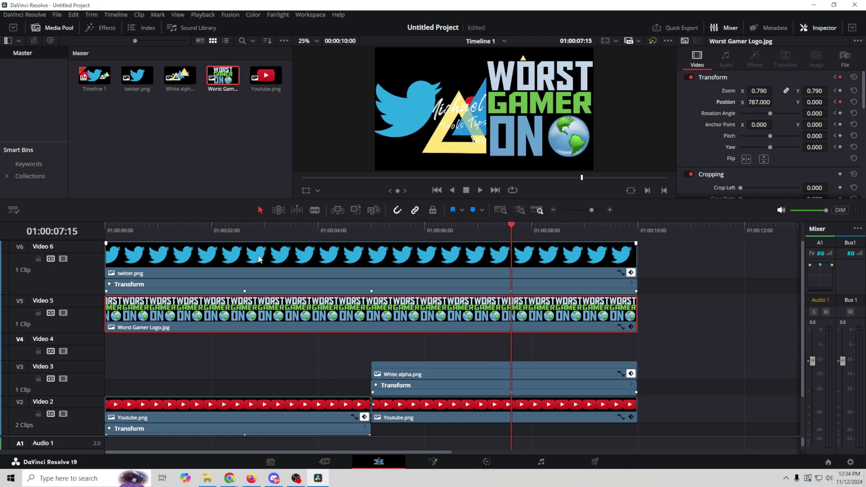
click(244, 229)
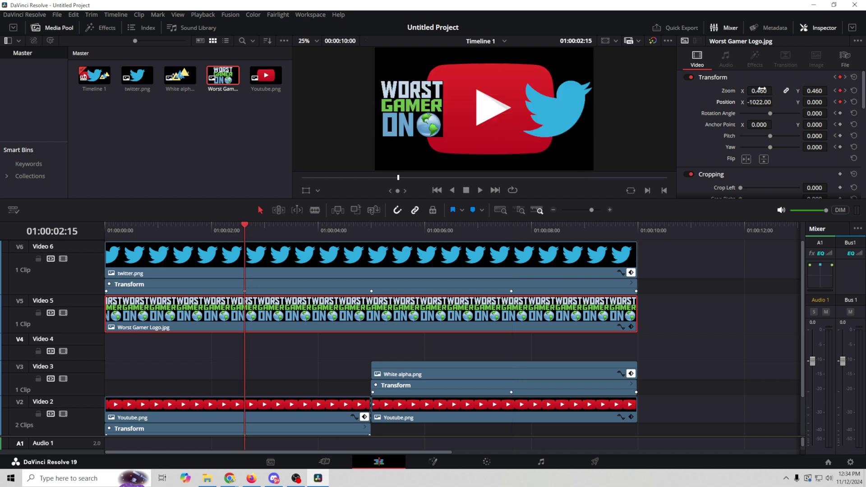
click(513, 228)
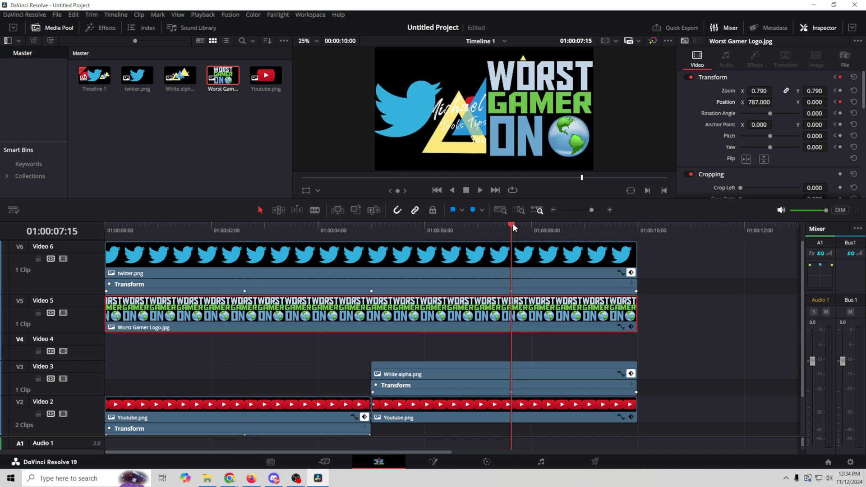
drag(761, 90, 776, 90)
drag(773, 102, 774, 102)
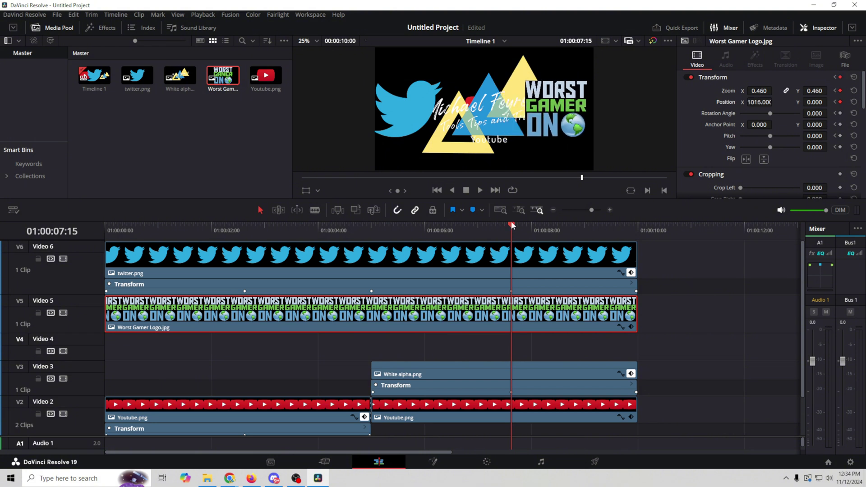
Step: Paste a copy of the Worst Gamer Logo.jpg clip's first keyframe near its end and shift it to the clip's end
drag(529, 227, 103, 218)
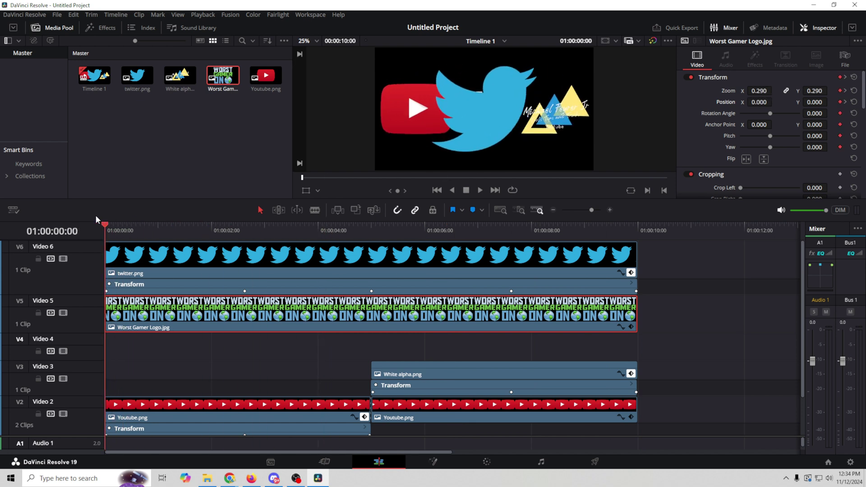
click(115, 293)
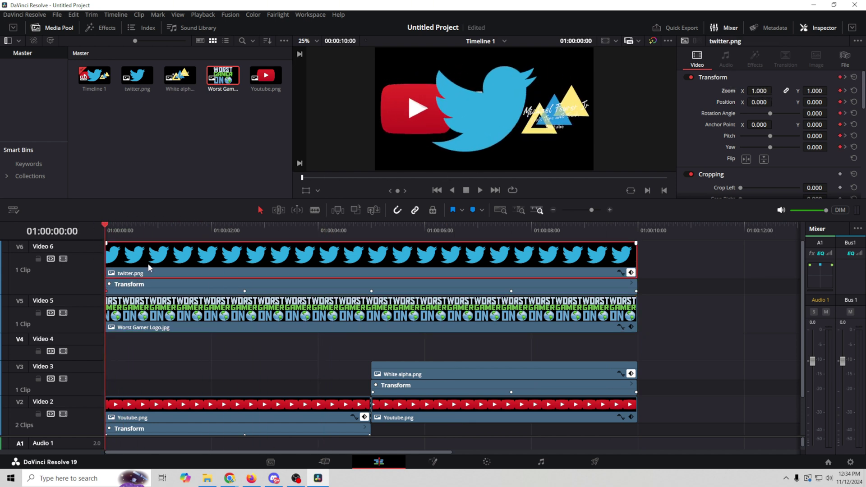
click(631, 230)
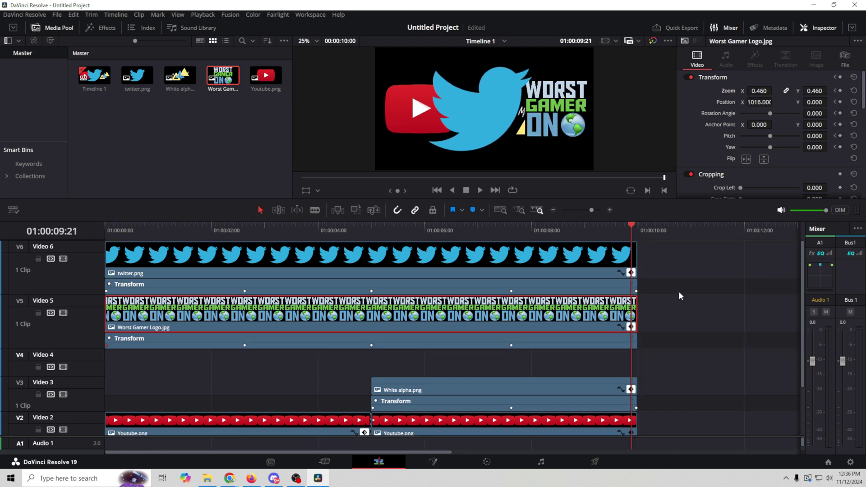
key(ctrl+z)
drag(632, 345, 636, 345)
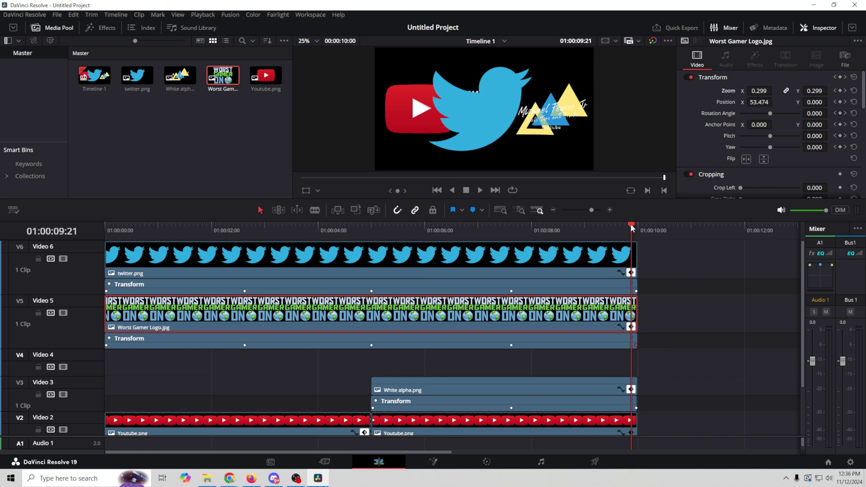
Step: Reduce the heights of the Video 6 and Video 5 tracks
drag(630, 223, 447, 284)
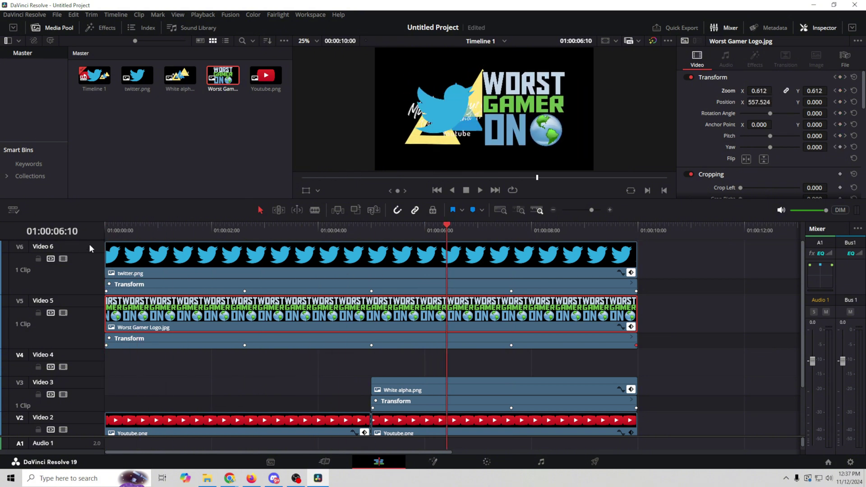
mouse_move(93, 295)
mouse_down()
mouse_move(95, 285)
mouse_move(98, 296)
mouse_up()
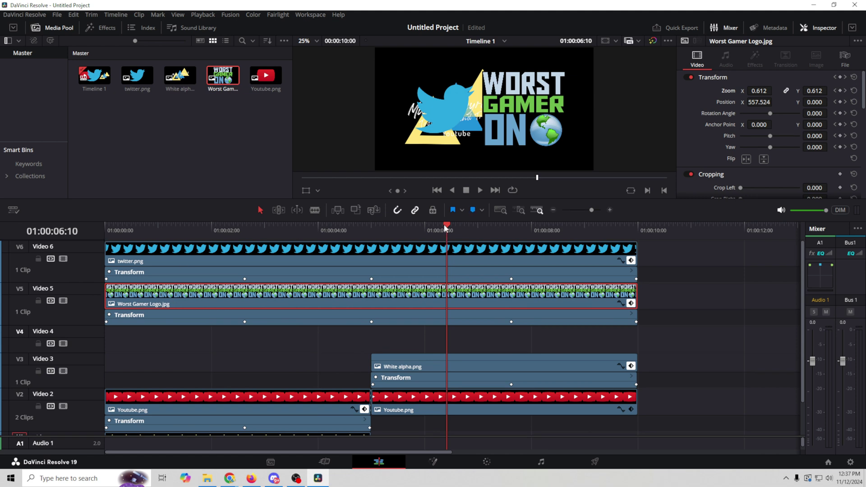
Step: Split the twitter.png clip on Video 6 at 01:00:01:06, where it overlaps the Worst Gamer logo
drag(444, 227, 172, 212)
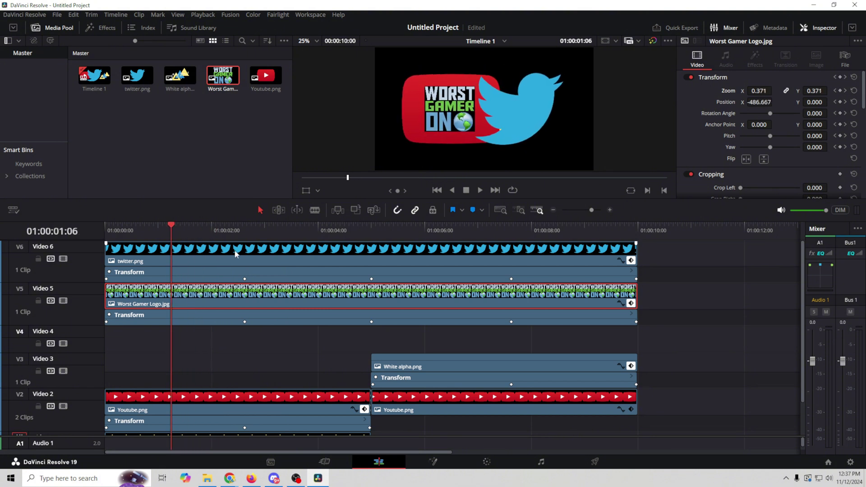
click(315, 209)
click(171, 264)
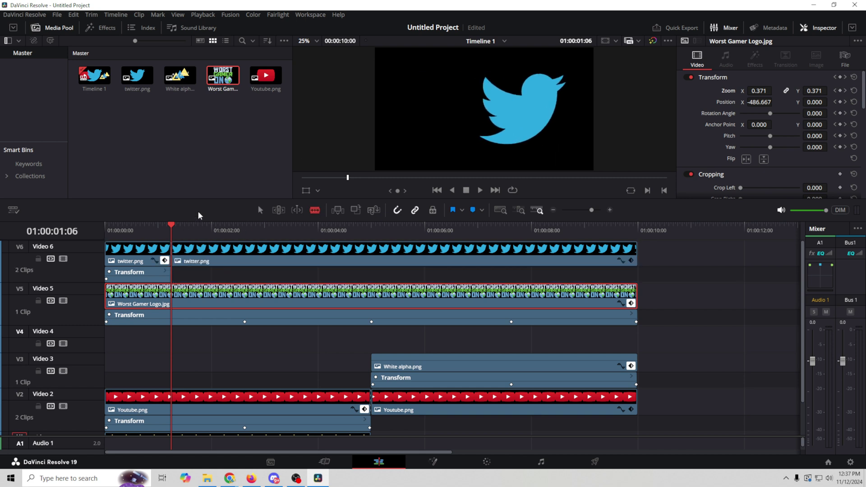
Step: Enlarge the timeline area to show all video tracks, and move the first twitter.png segment down to Video 4
drag(172, 224, 254, 278)
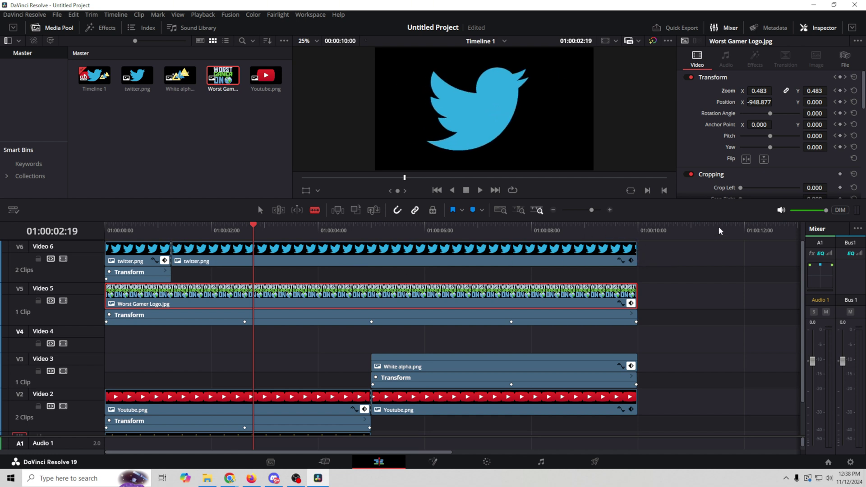
drag(716, 221, 714, 158)
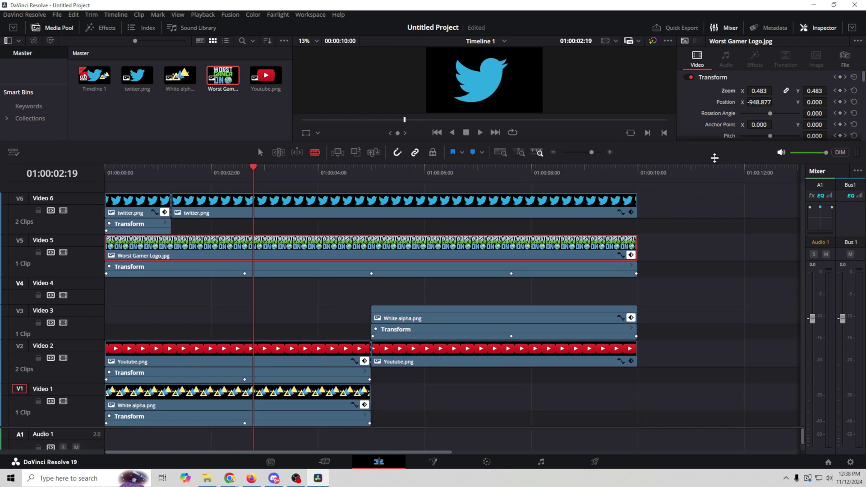
click(130, 206)
drag(130, 207, 130, 282)
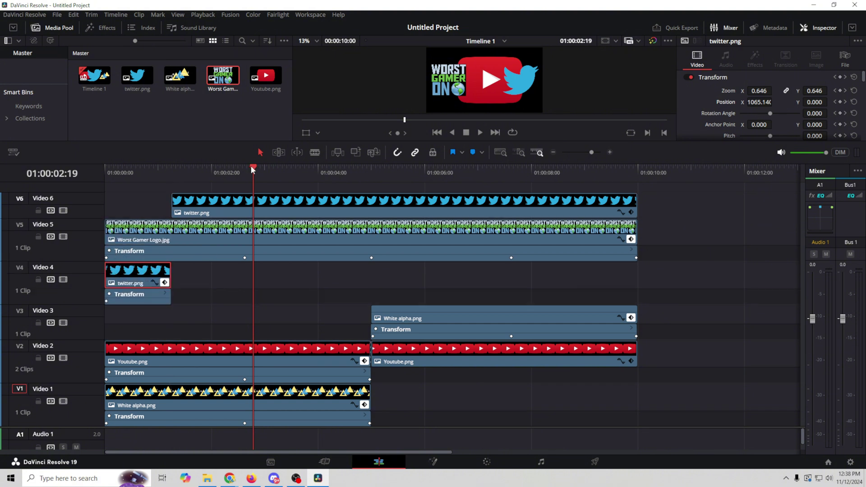
Step: Restack the clips: first Youtube.png on Video 3, second Youtube.png on Video 4, short twitter.png segment on Video 6, long twitter.png segment on Video 2
drag(227, 352, 228, 336)
drag(119, 277, 119, 223)
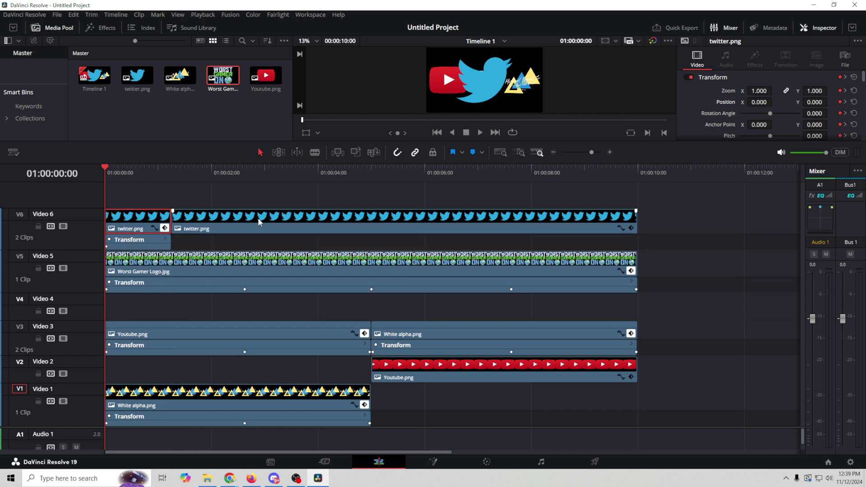
drag(394, 370, 393, 307)
drag(391, 217, 385, 359)
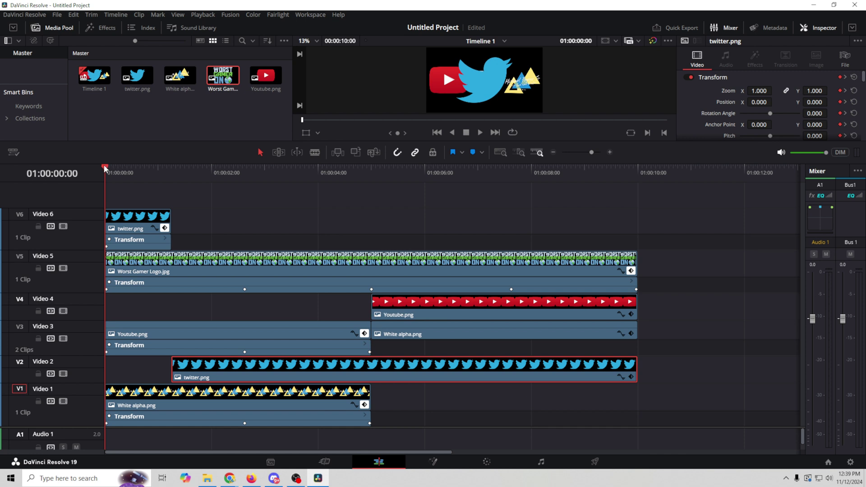
Step: Split the twitter.png segment on Video 2 at 01:00:08:20 and move its end piece up to Video 6
drag(105, 168, 167, 177)
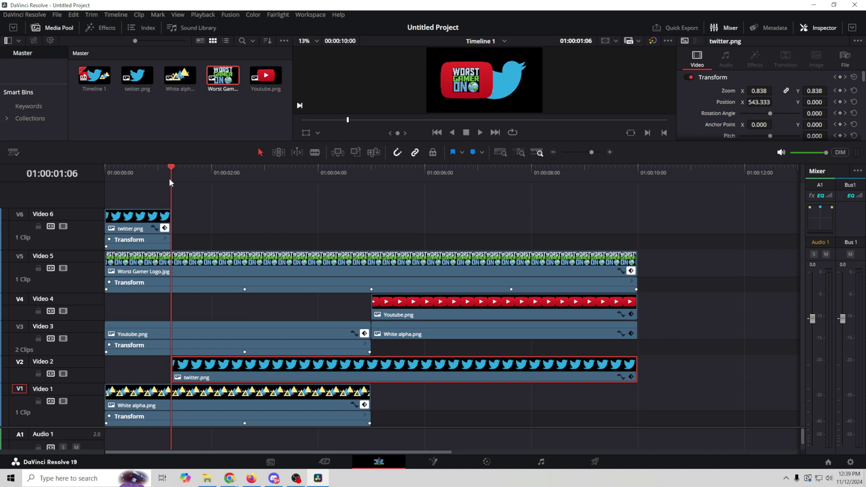
drag(169, 178, 575, 261)
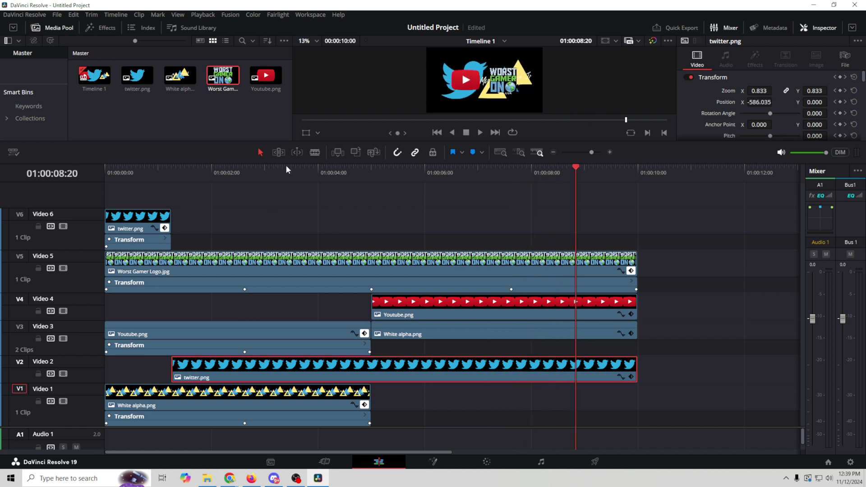
key(ctrl+b)
drag(596, 368, 614, 221)
Step: Split the Worst Gamer Logo.jpg clip on Video 5 at 01:00:06:09
drag(244, 221, 170, 225)
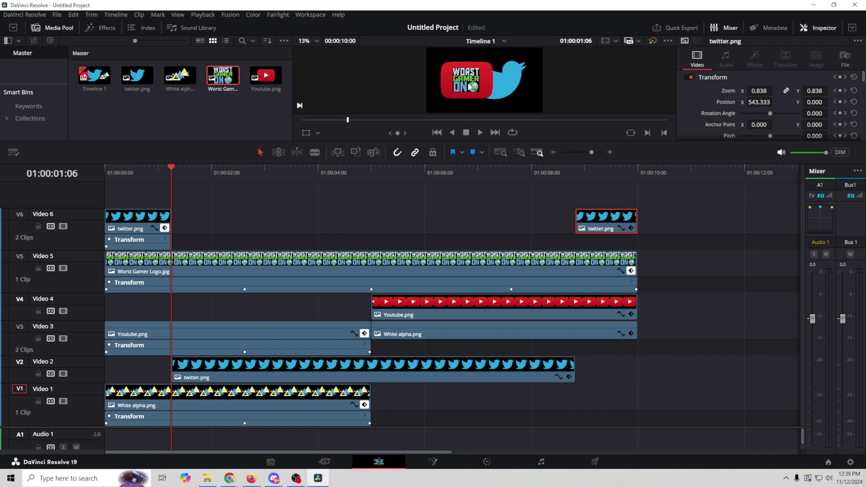
drag(171, 163, 445, 208)
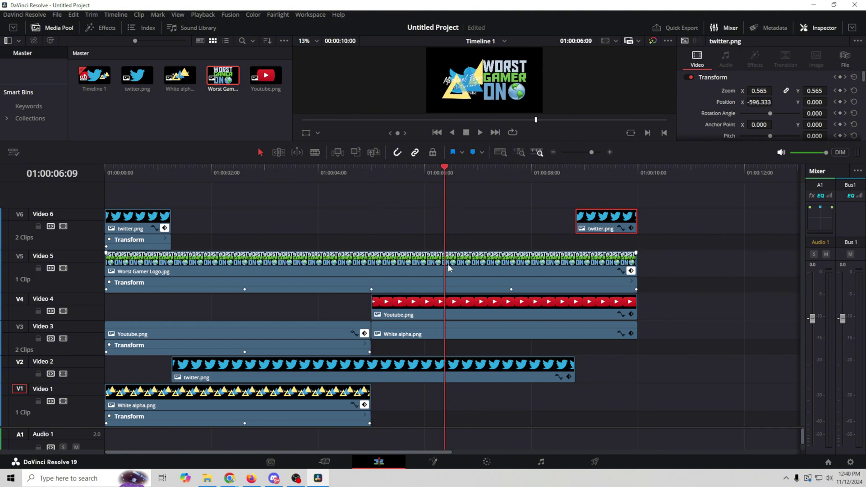
click(315, 152)
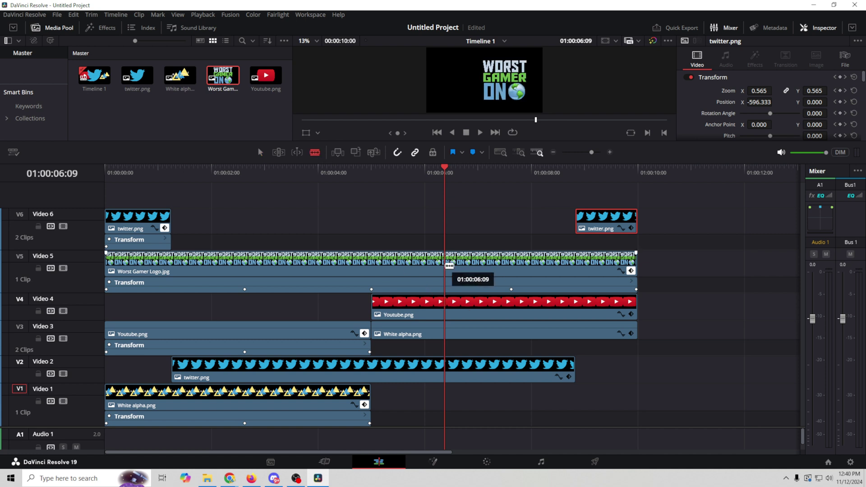
click(445, 270)
Step: Move the second Worst Gamer Logo.jpg segment down to Video 1, keeping its timeline position
drag(458, 176, 171, 180)
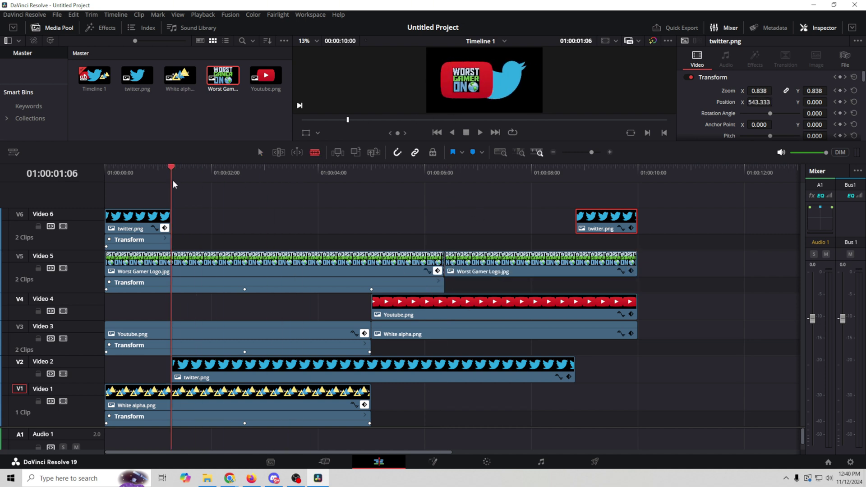
click(422, 176)
key(a)
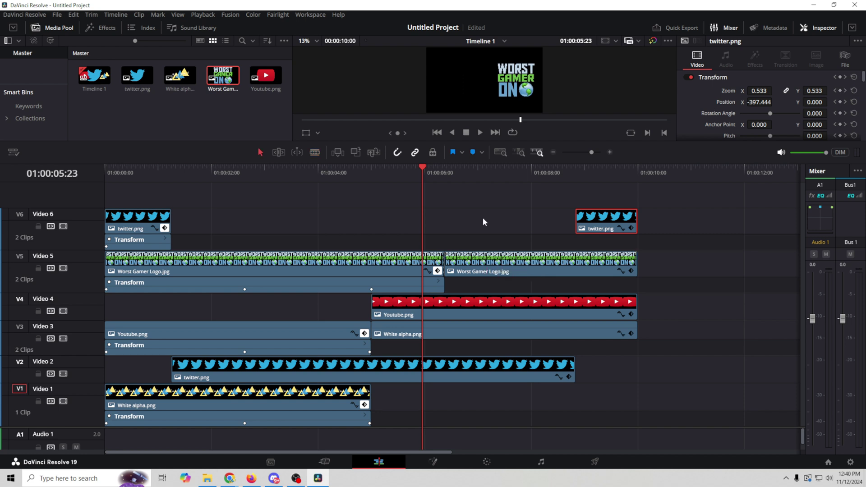
drag(421, 166, 459, 174)
drag(500, 280, 518, 399)
Step: Move the second White alpha.png clip up from Video 3 onto a new track above Video 6
drag(459, 167, 510, 177)
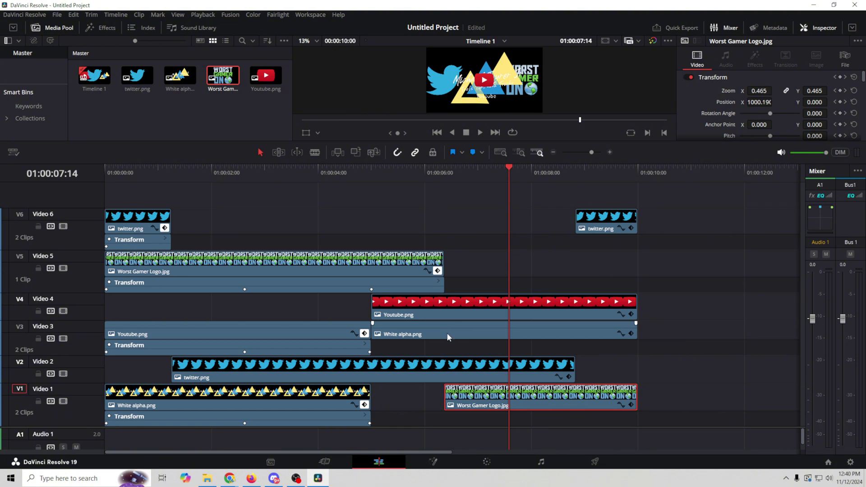
drag(448, 335, 450, 196)
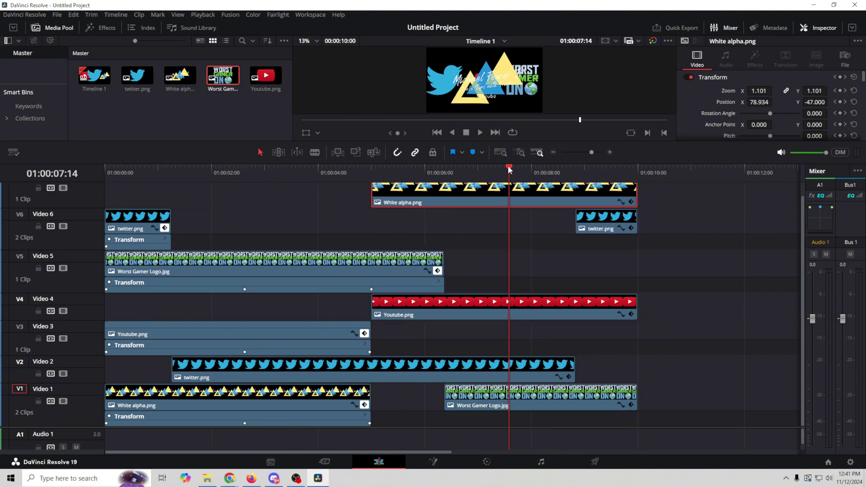
Step: Move the end piece of twitter.png from Video 6 onto a new track above Video 7, keeping its timeline position
drag(508, 166, 575, 189)
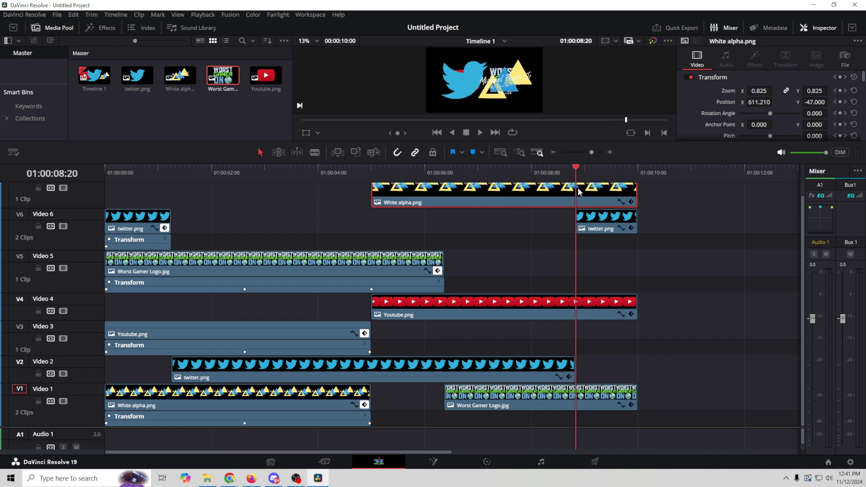
scroll(655, 244, up, 1)
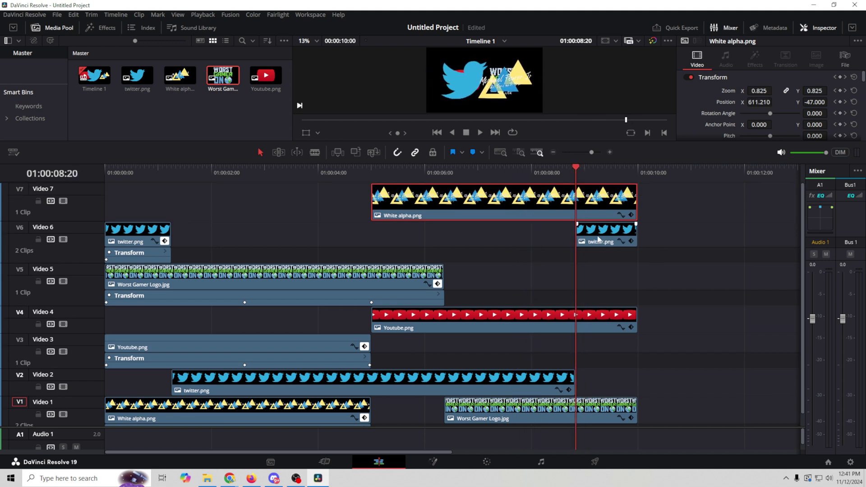
drag(598, 239, 596, 177)
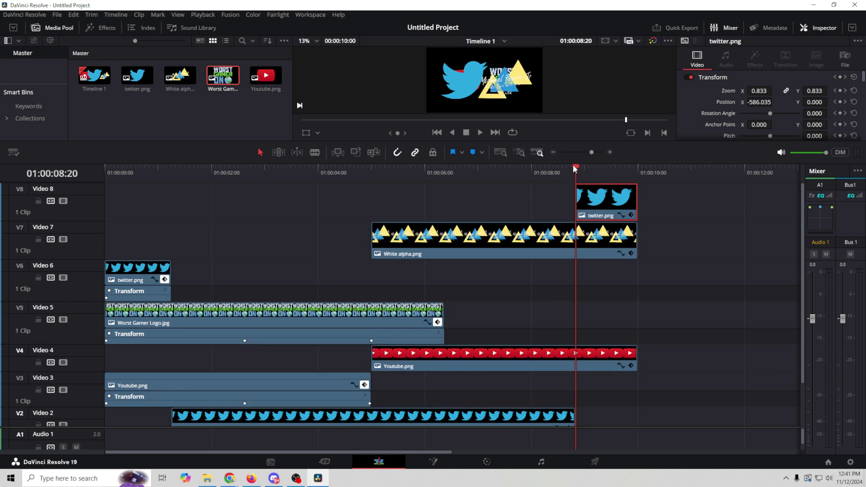
Step: Move the Worst Gamer Logo.jpg segment from Video 1 to Video 3 and the second Youtube.png clip from Video 4 to Video 1, keeping their timing
drag(573, 164, 551, 173)
scroll(520, 329, down, 2)
scroll(486, 312, up, 2)
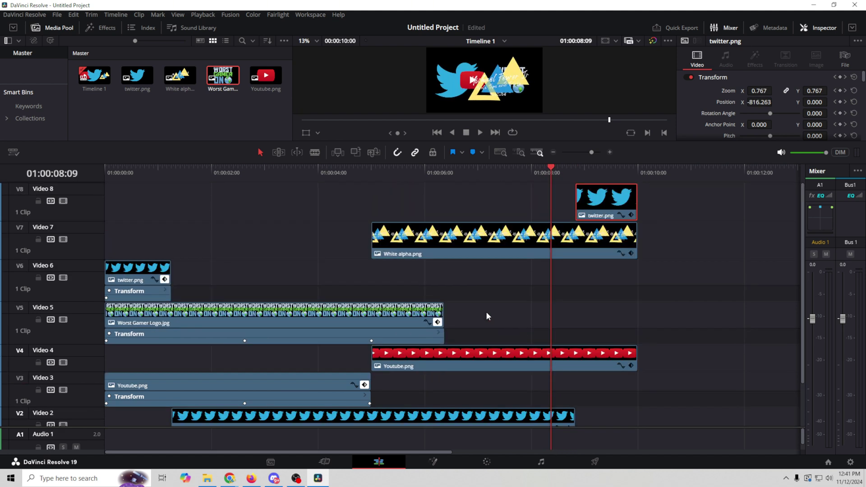
scroll(486, 311, down, 2)
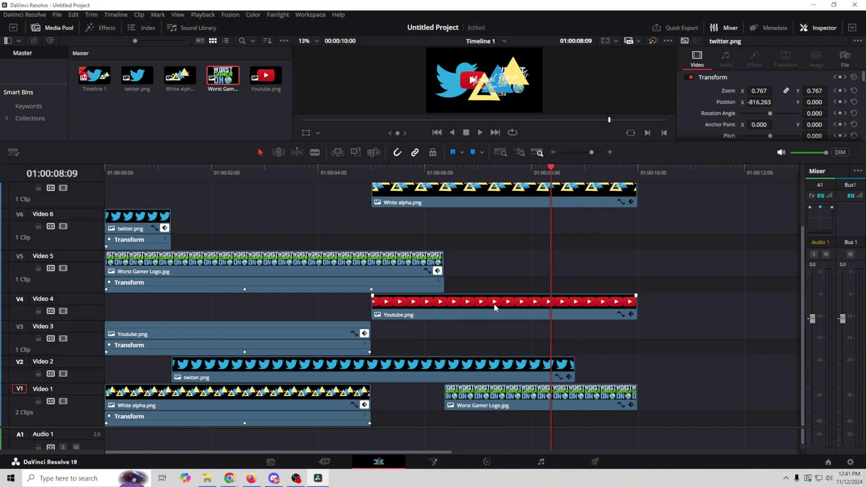
drag(499, 393, 497, 347)
drag(497, 312, 497, 391)
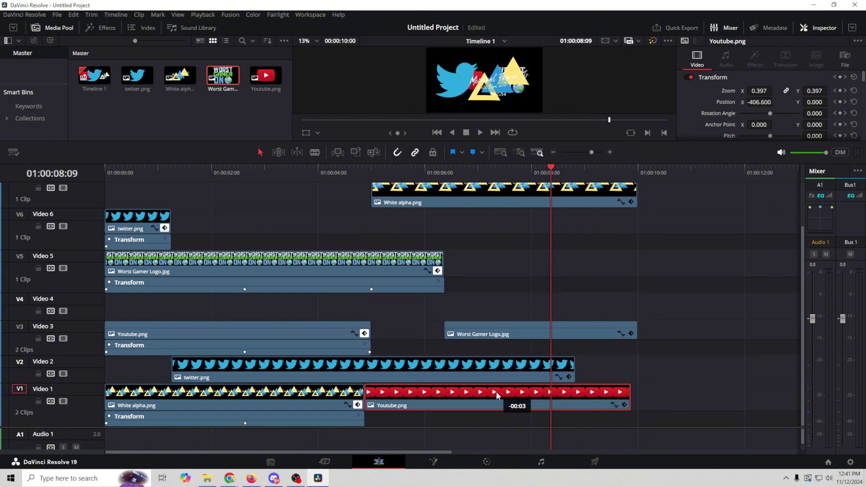
Step: Split the Worst Gamer Logo.jpg clip on Video 5 at 01:00:03:20
drag(552, 166, 374, 192)
scroll(468, 244, up, 2)
drag(415, 173, 309, 208)
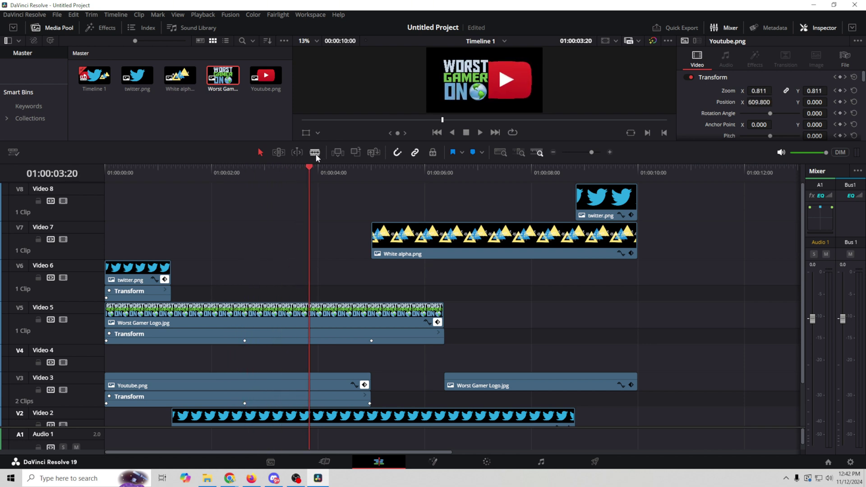
click(310, 314)
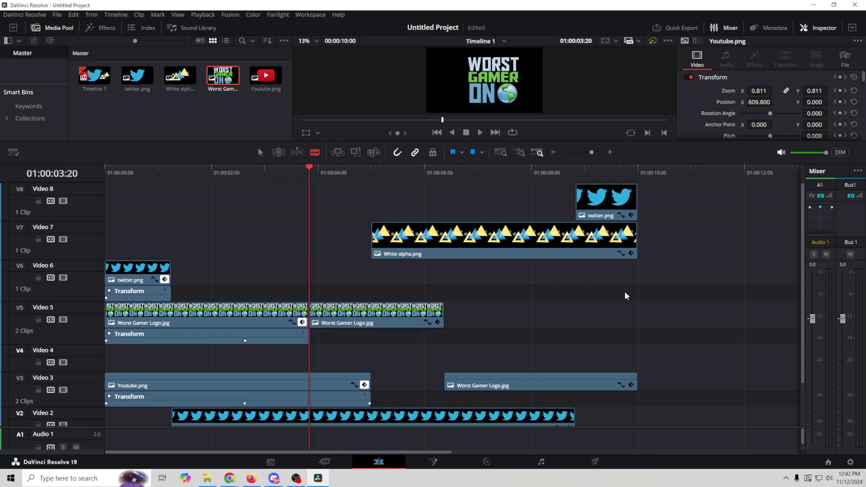
Step: Move the first Youtube.png clip up from Video 3 to Video 4, keeping its timeline position
scroll(617, 299, down, 2)
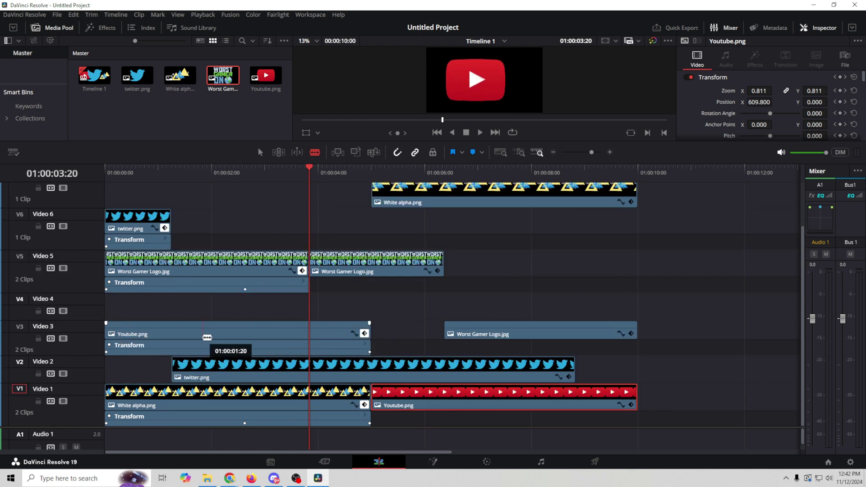
key(a)
drag(185, 329, 182, 314)
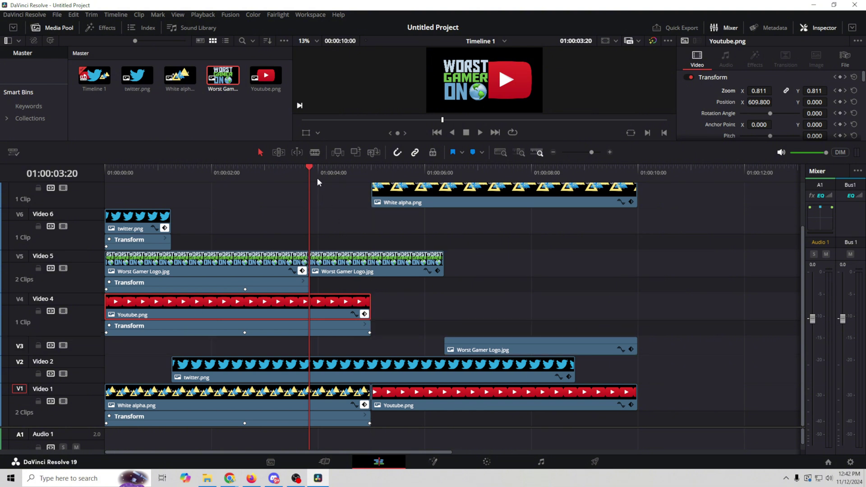
drag(331, 265, 332, 346)
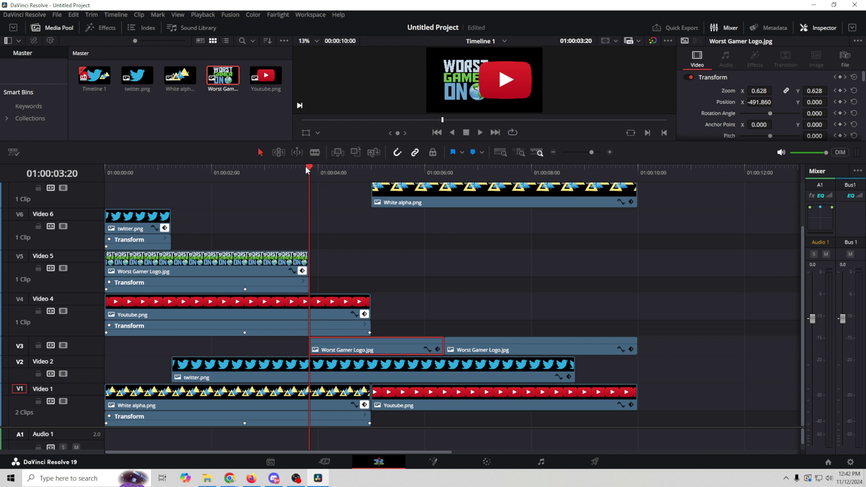
drag(307, 166, 235, 195)
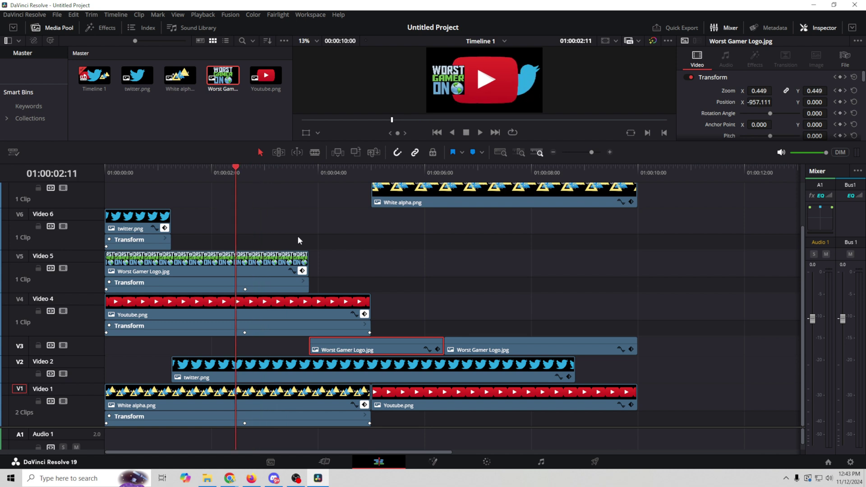
drag(342, 348, 343, 281)
Step: Move the first Worst Gamer Logo.jpg segment from Video 5 down to Video 3, beneath the Youtube.png clip, keeping its start at the timeline's beginning
drag(260, 266, 259, 307)
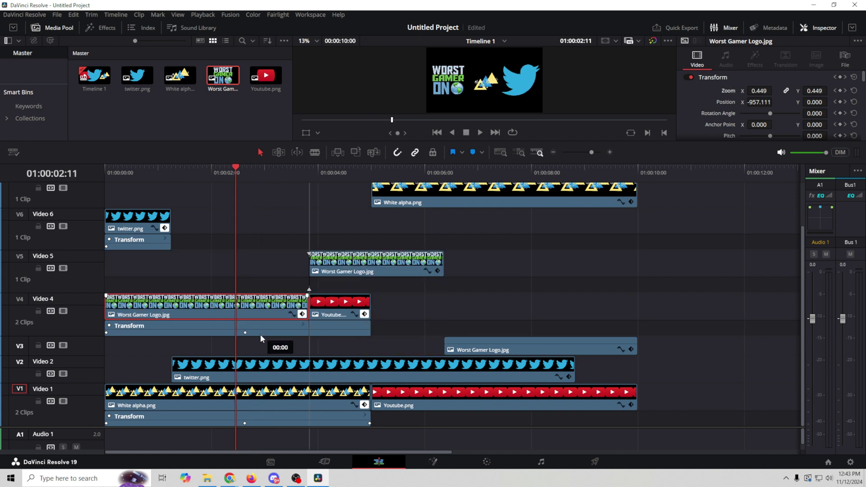
drag(261, 338, 261, 340)
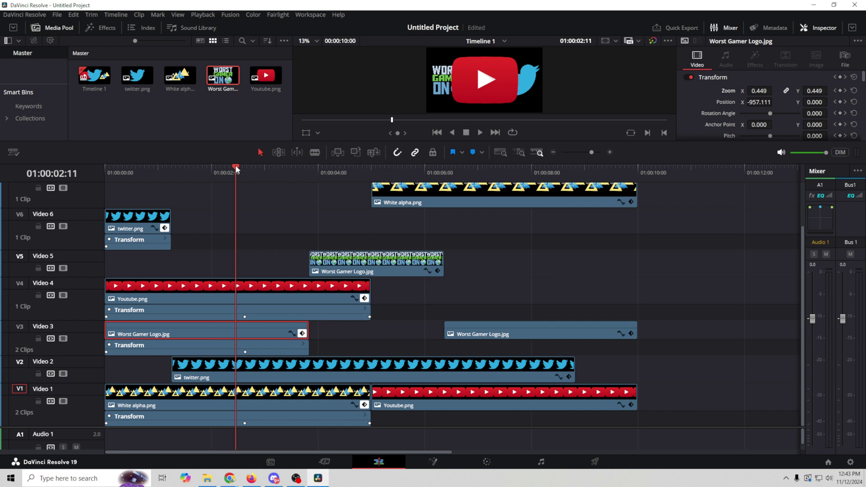
Step: Check the layer order through to the timeline's end, then enlarge the viewer and play back the looping logo animation
drag(235, 168, 570, 239)
scroll(561, 246, up, 2)
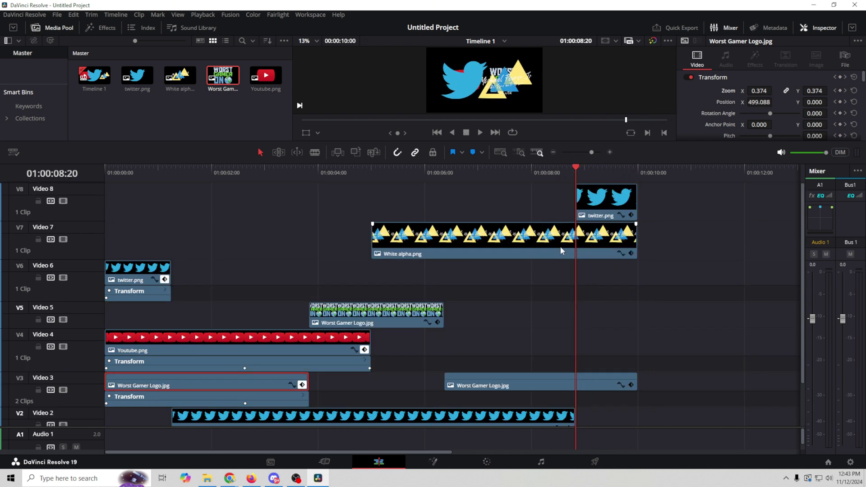
click(634, 171)
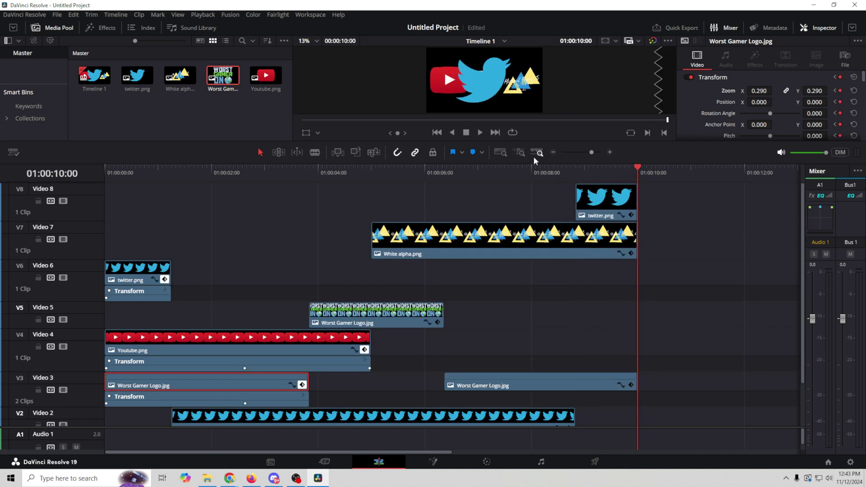
drag(491, 142, 480, 269)
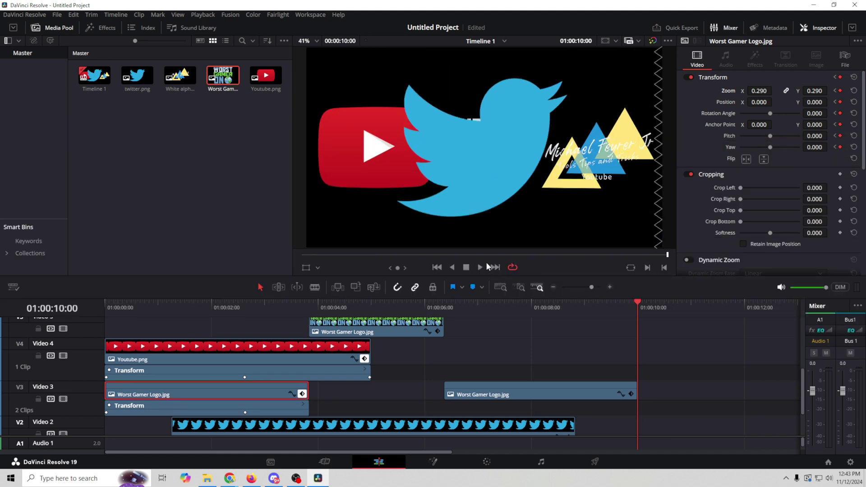
click(480, 269)
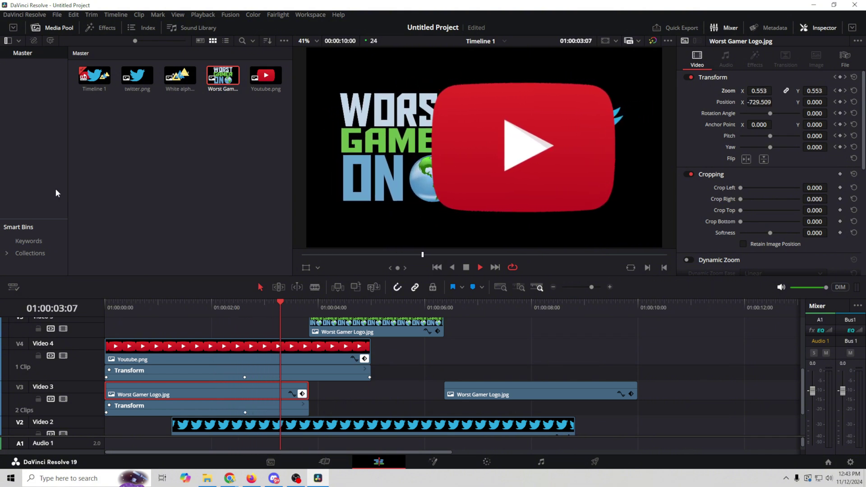
key(space)
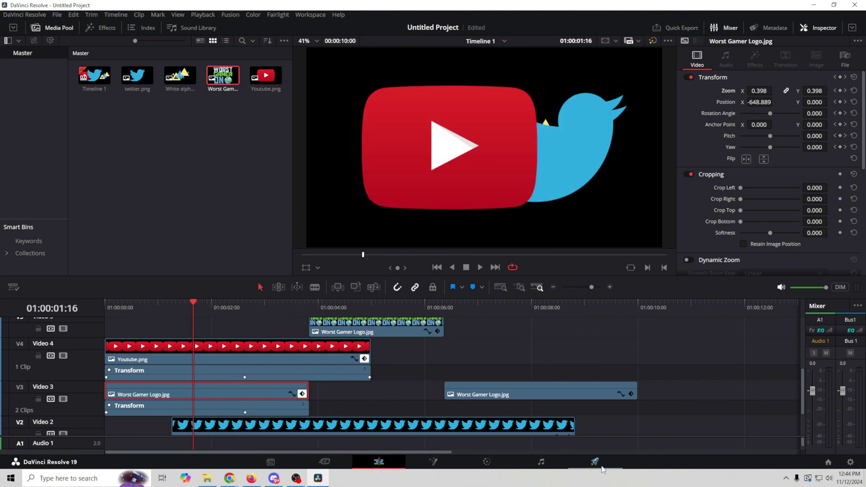